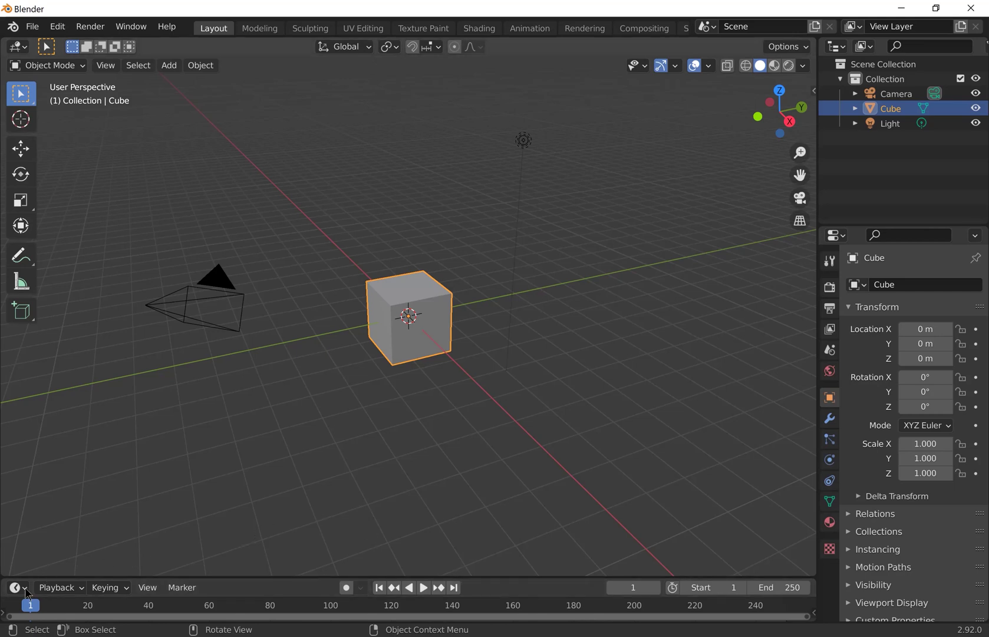
- Collapse the timeline to a thin strip, deselect the cube, and split a narrow view off the viewport's right
click(23, 591)
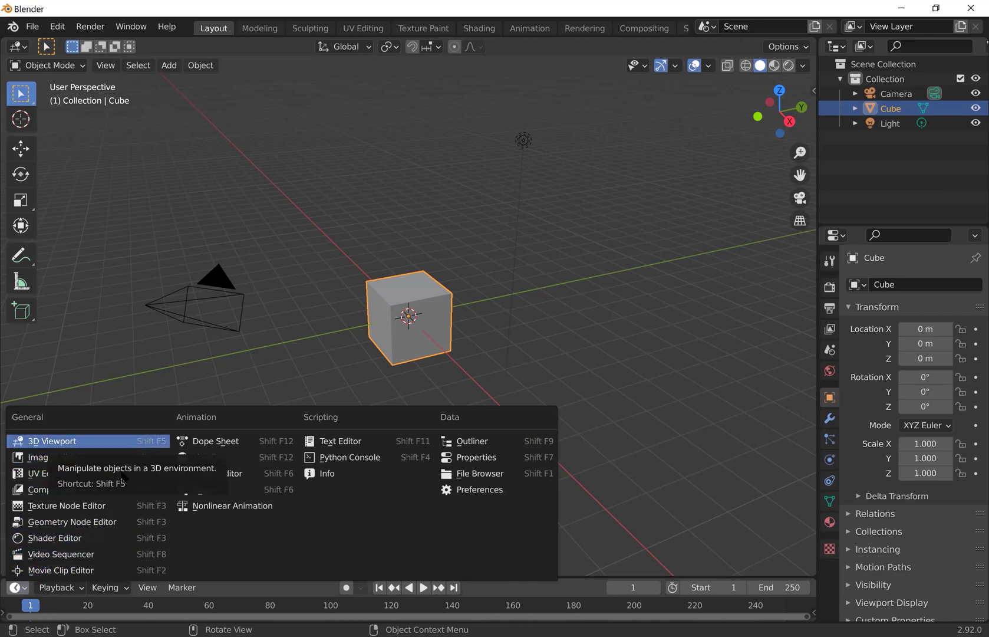
click(559, 573)
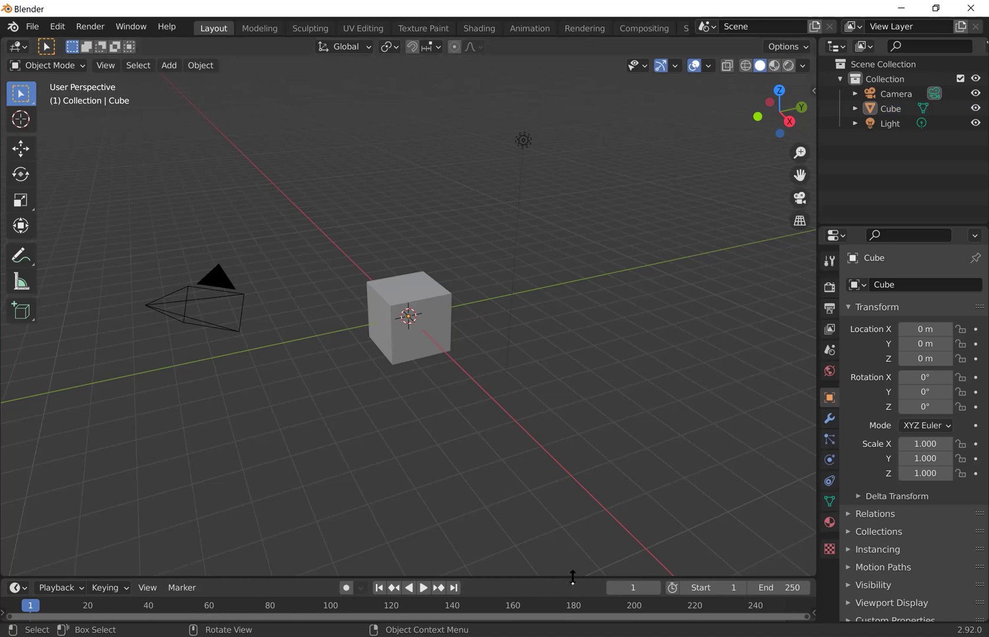
drag(573, 576, 591, 409)
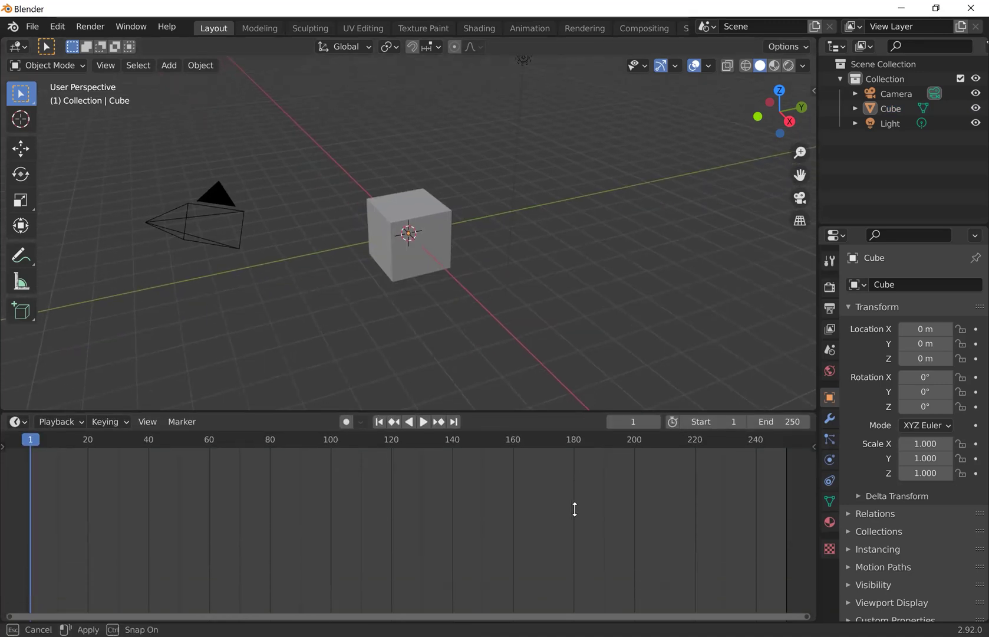
drag(575, 509, 587, 597)
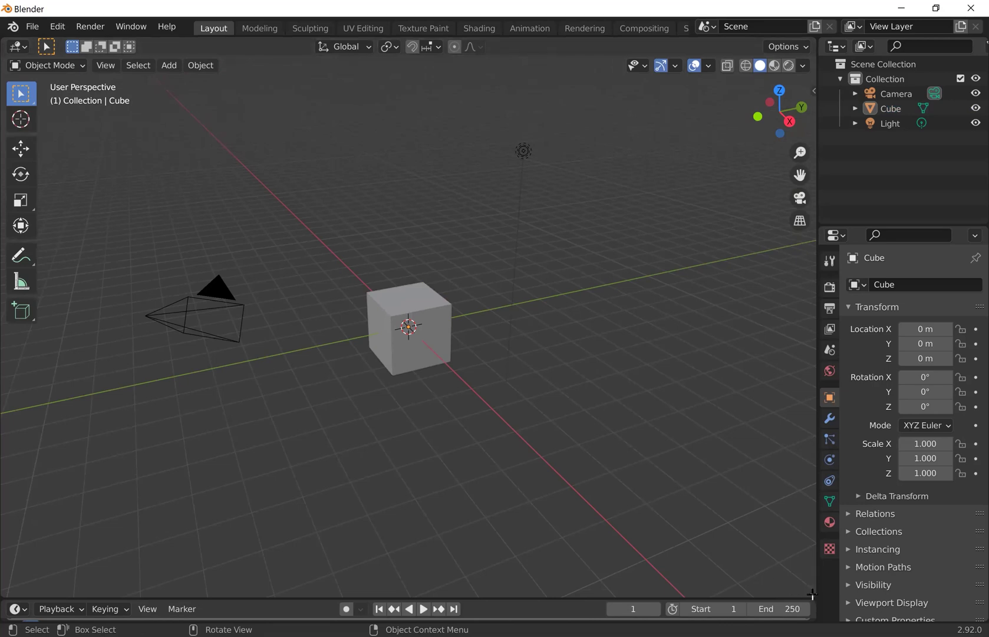
drag(812, 594, 902, 597)
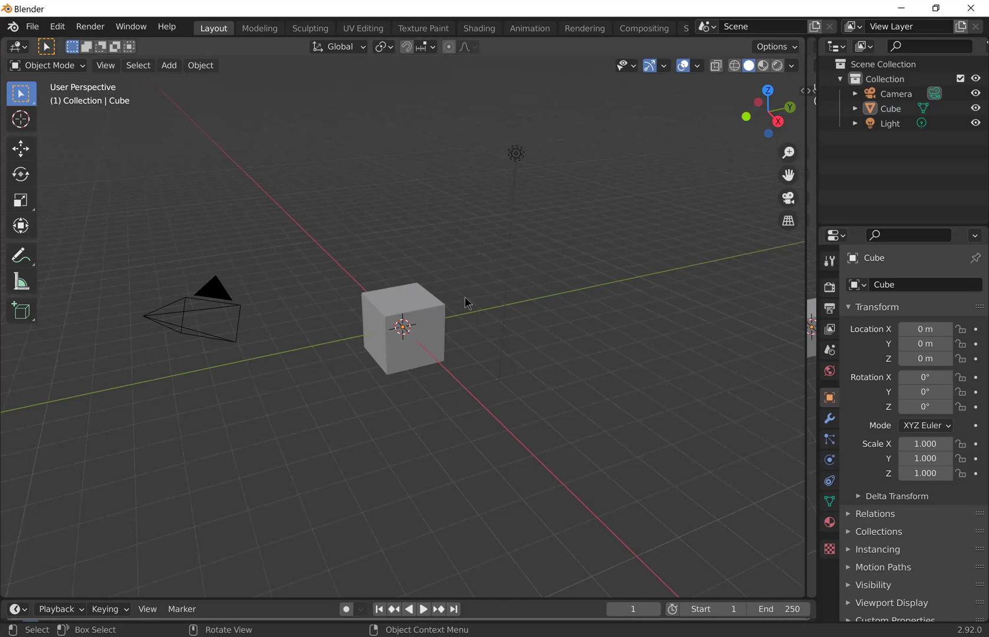
- Zoom, pan and orbit around the cube to view the scene from a new angle
scroll(467, 303, up, 3)
scroll(468, 303, down, 4)
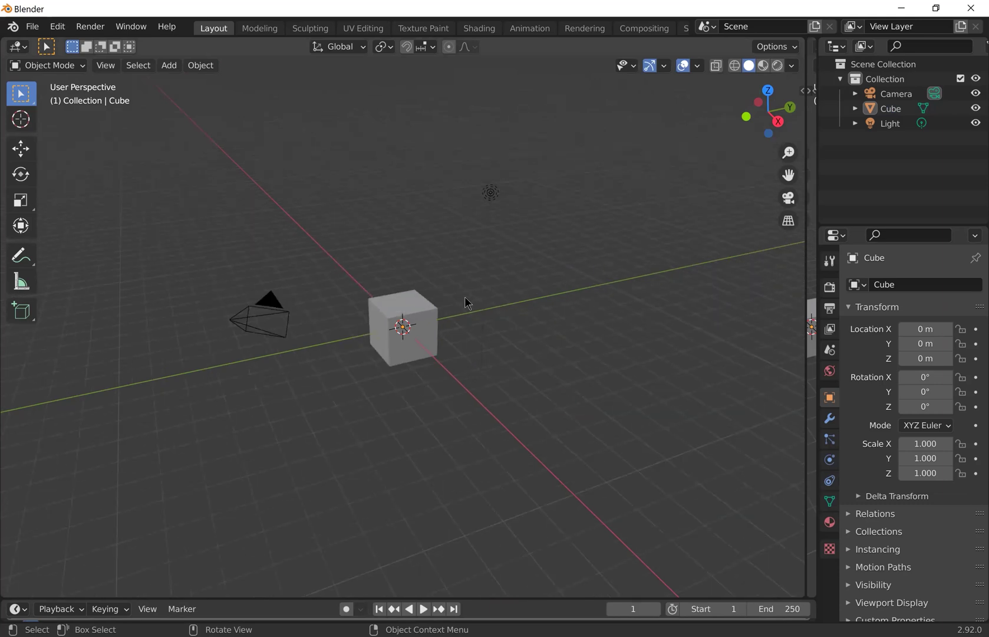
scroll(467, 302, up, 2)
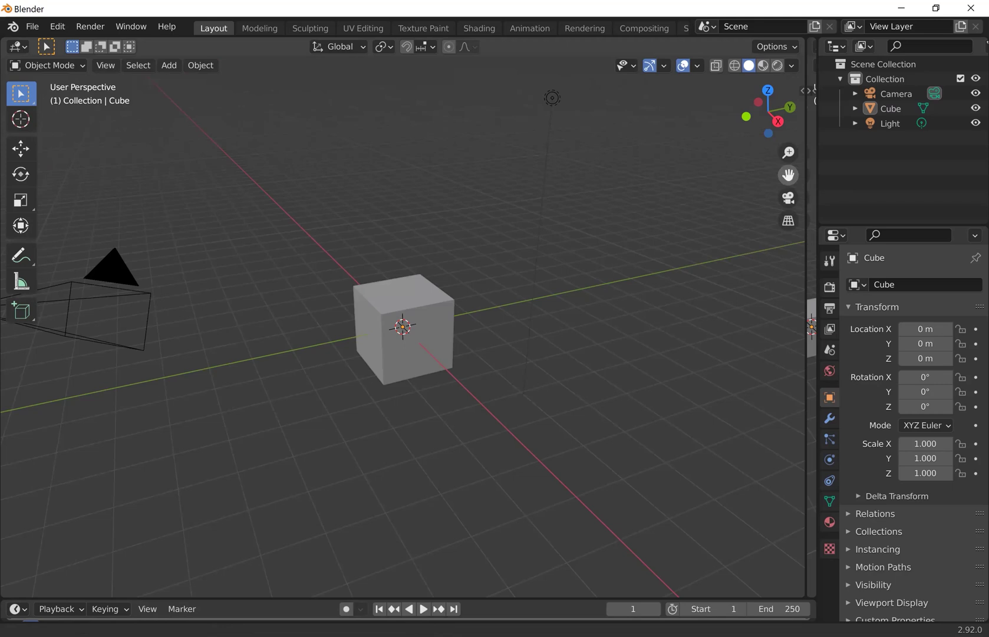
drag(788, 175, 773, 209)
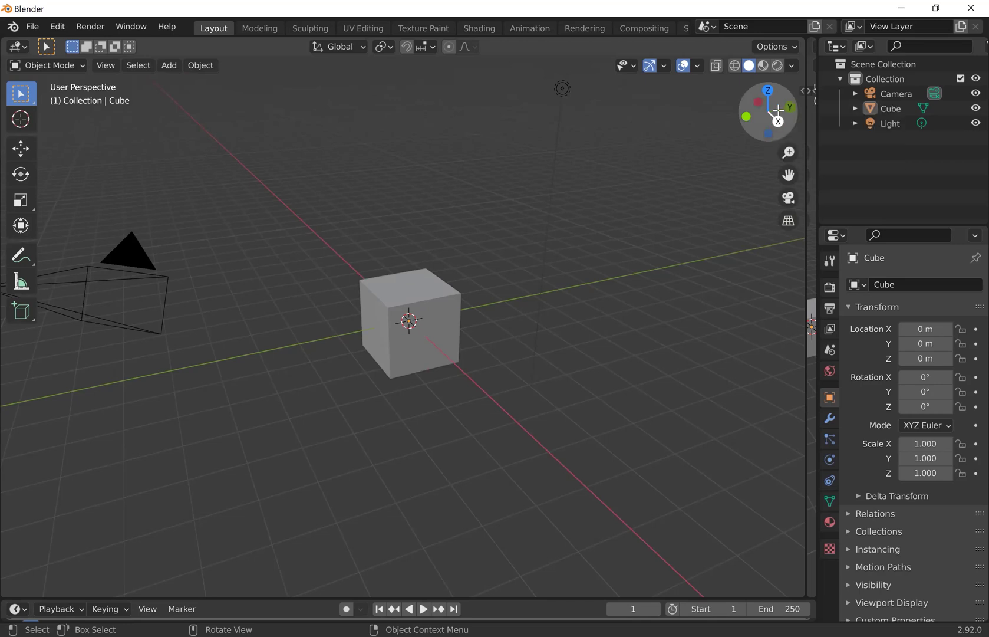
drag(779, 109, 689, 194)
mouse_move(484, 255)
middle_down()
mouse_move(444, 265)
mouse_move(417, 250)
mouse_move(451, 234)
mouse_move(489, 248)
mouse_move(499, 270)
mouse_move(480, 262)
middle_up()
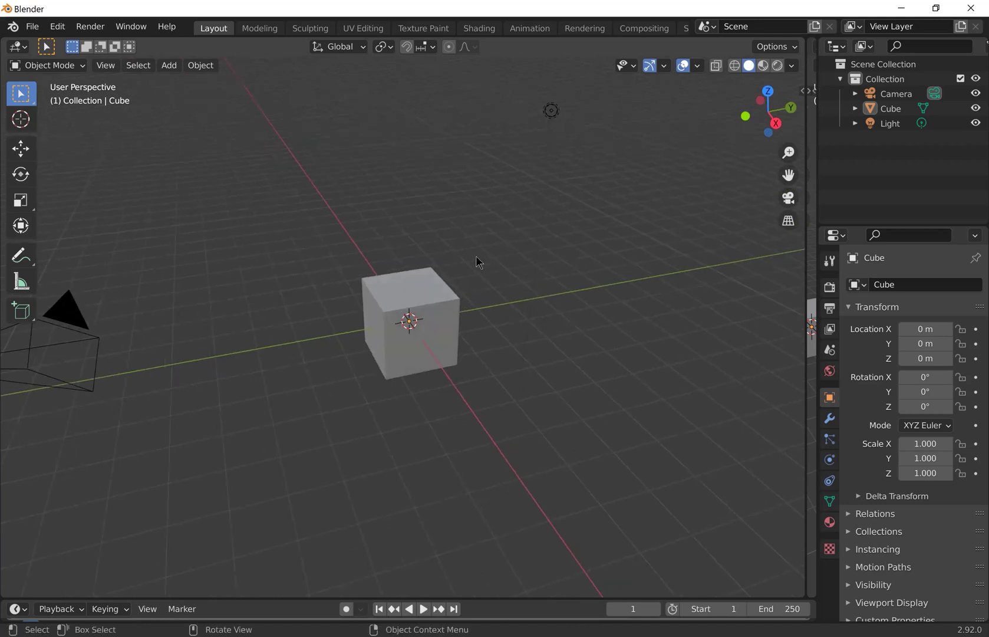
- Select the cube, test-move it along Y, X and Z, cancel to the origin, then begin a Z-only scale
click(444, 298)
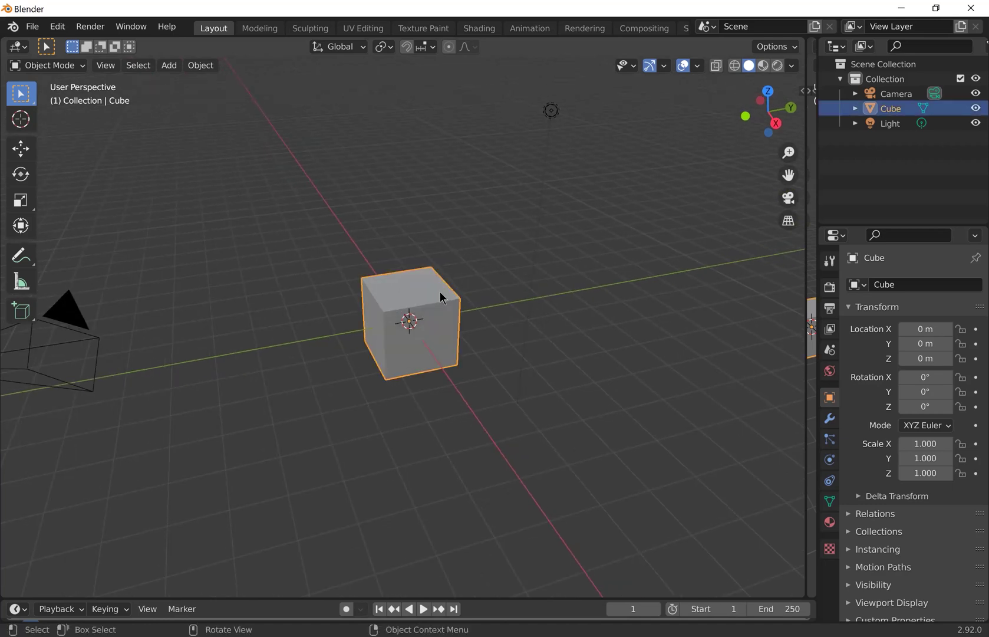
key(g)
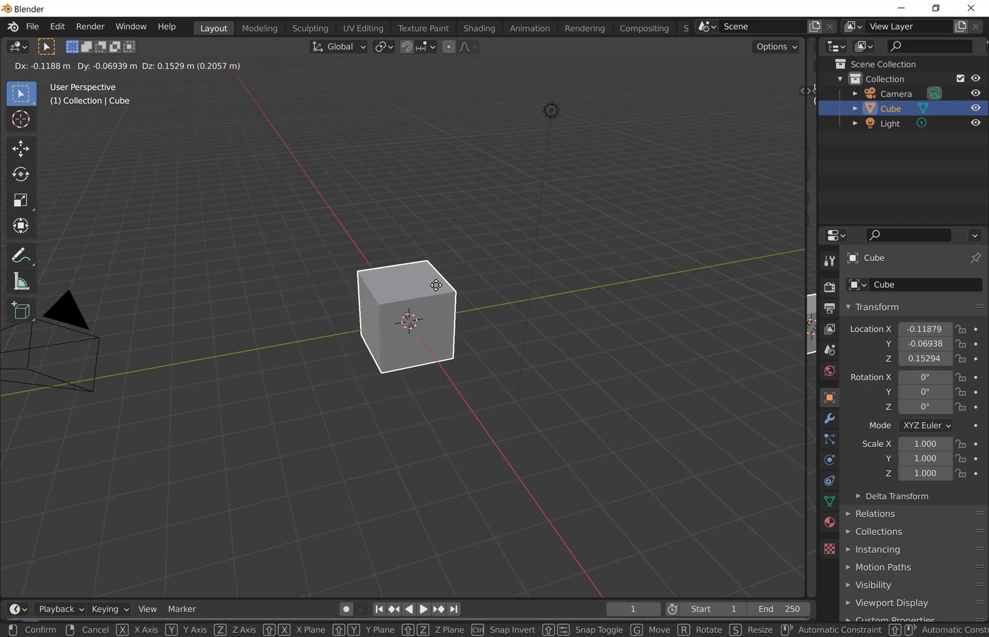
key(y)
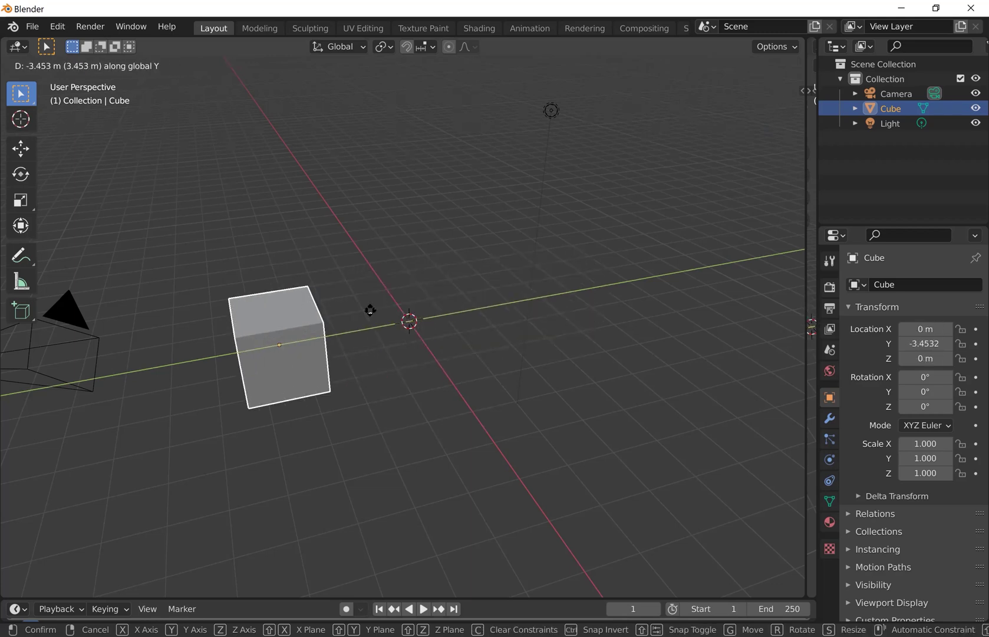
key(x)
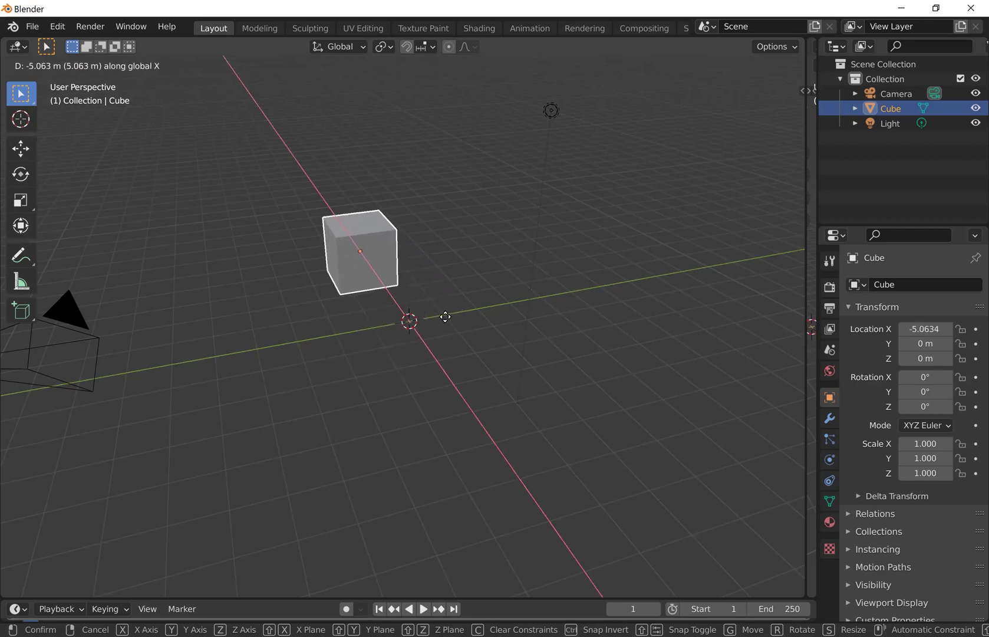
key(z)
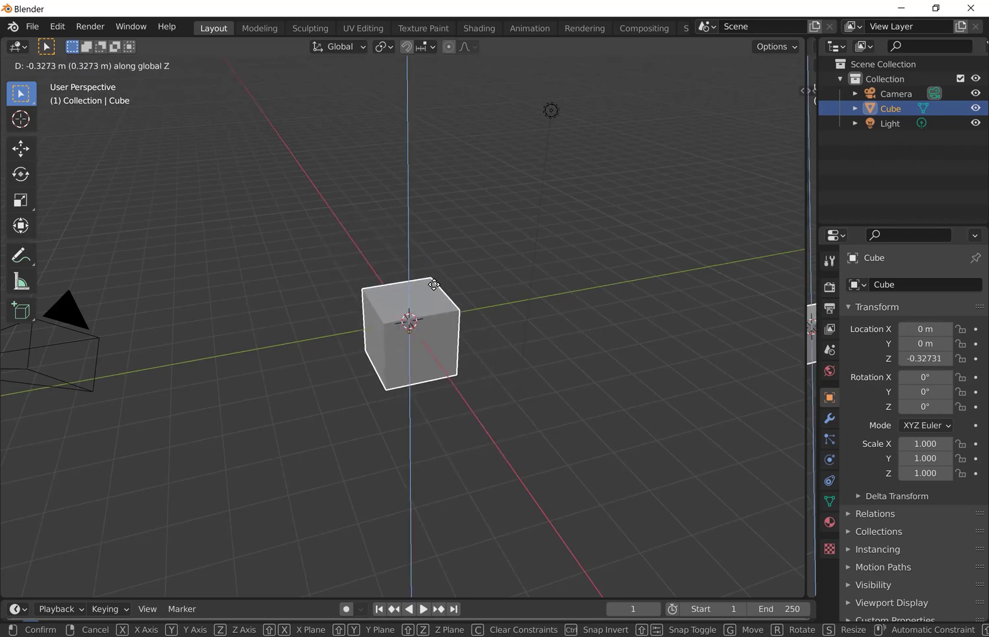
right_click(446, 304)
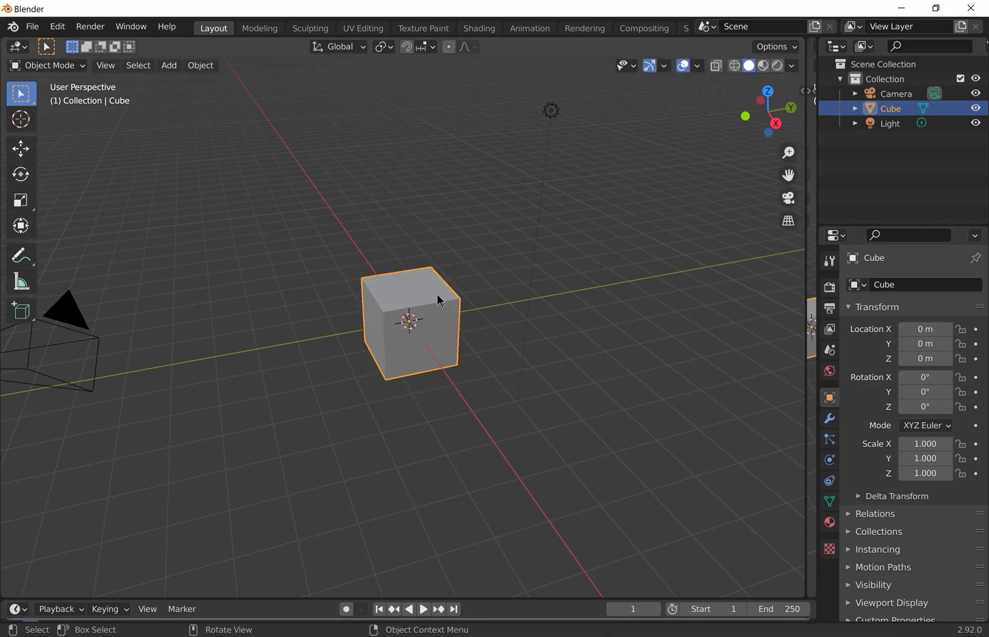
key(s)
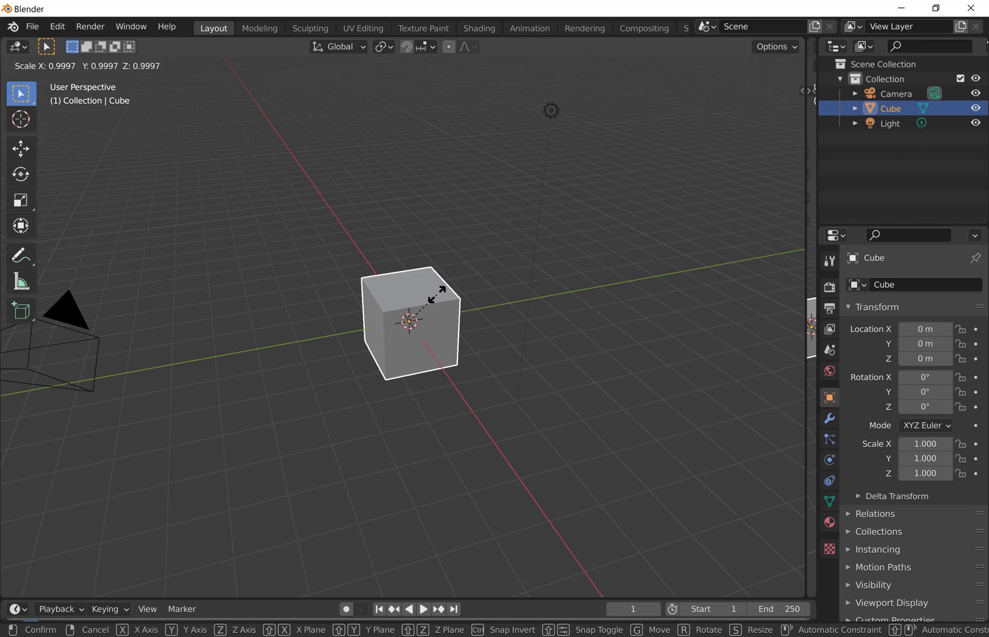
key(z)
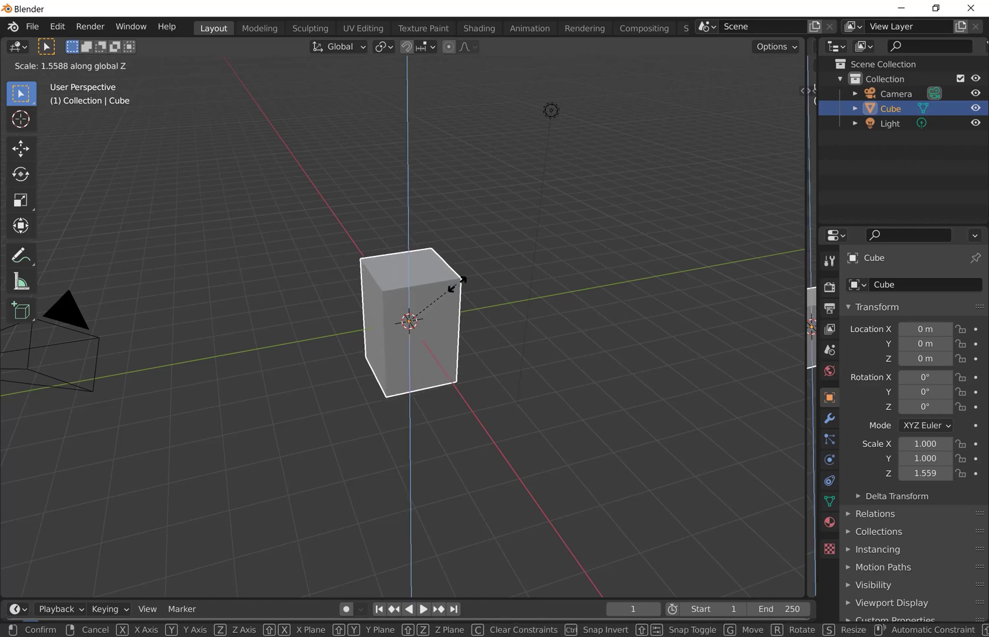
- Confirm the cube's taller Z scale and tilt it to -18.4°, 4.06°, -12°
click(463, 284)
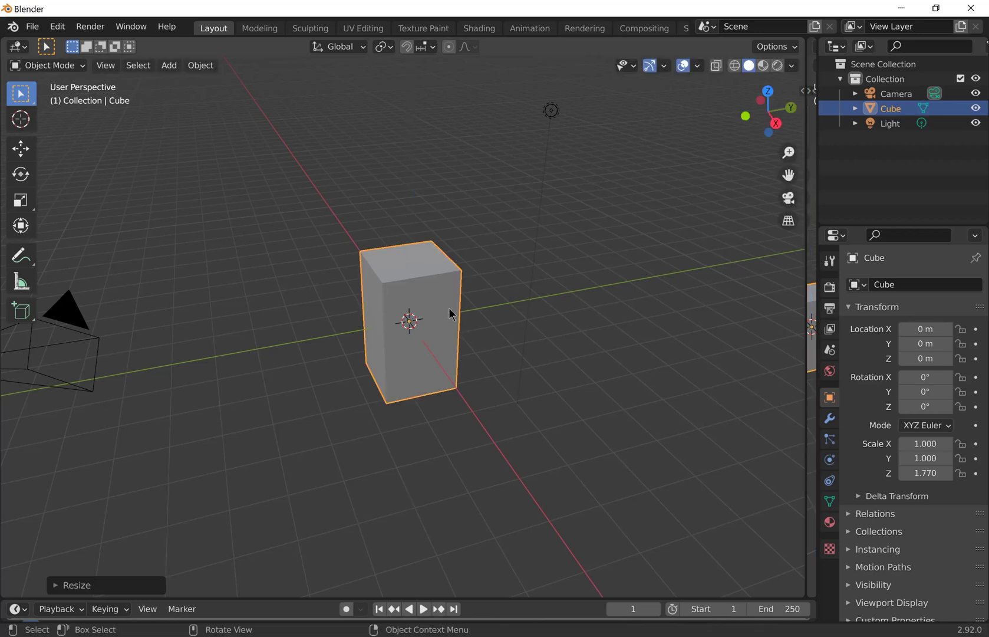
key(r)
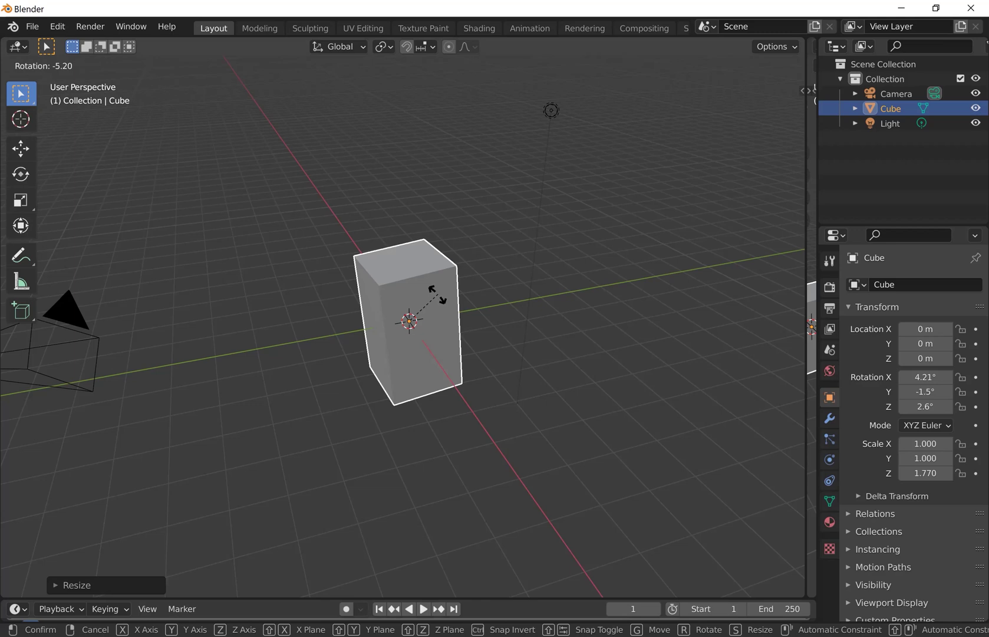
click(439, 312)
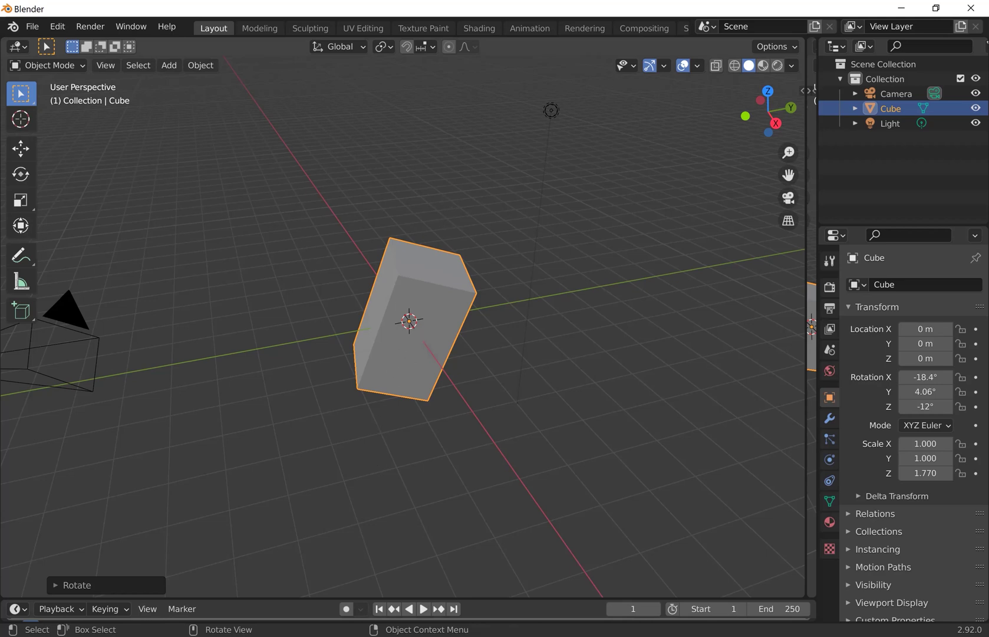
- Flatten the tilted cube along its local Z axis to a scale of 0.860
key(s)
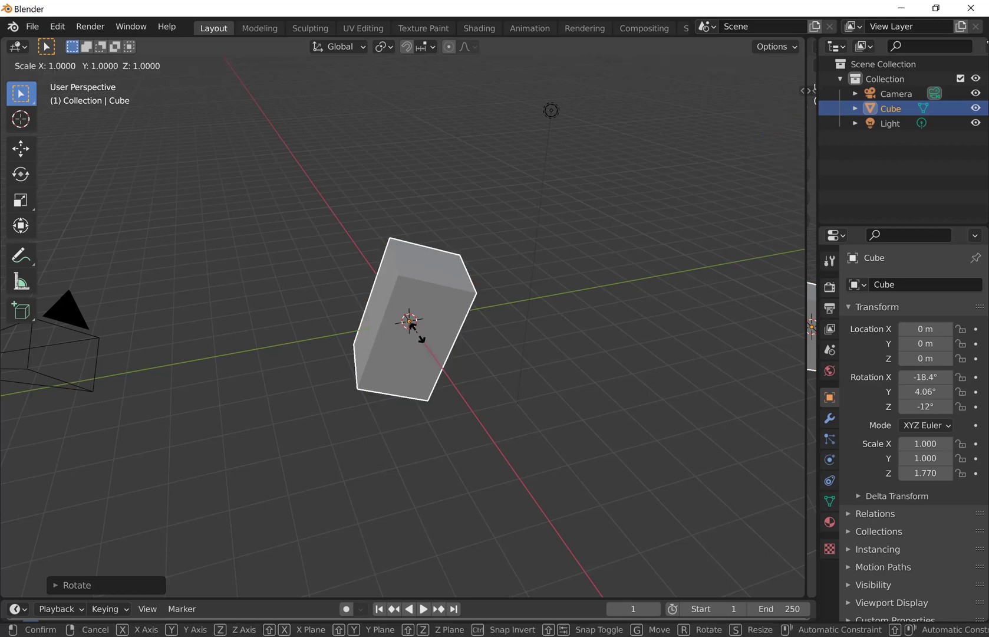
key(z)
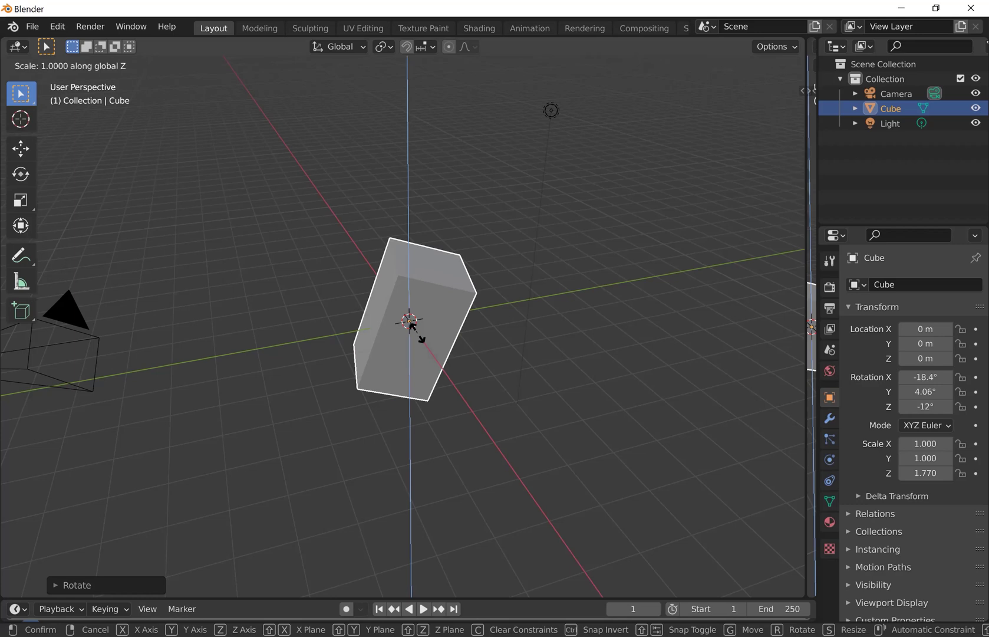
key(z)
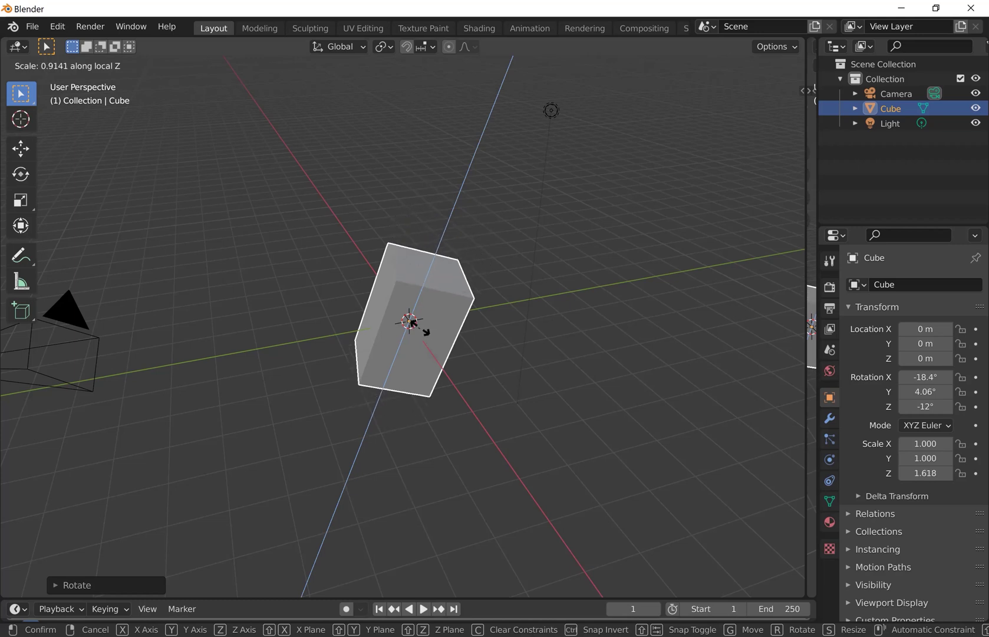
click(413, 326)
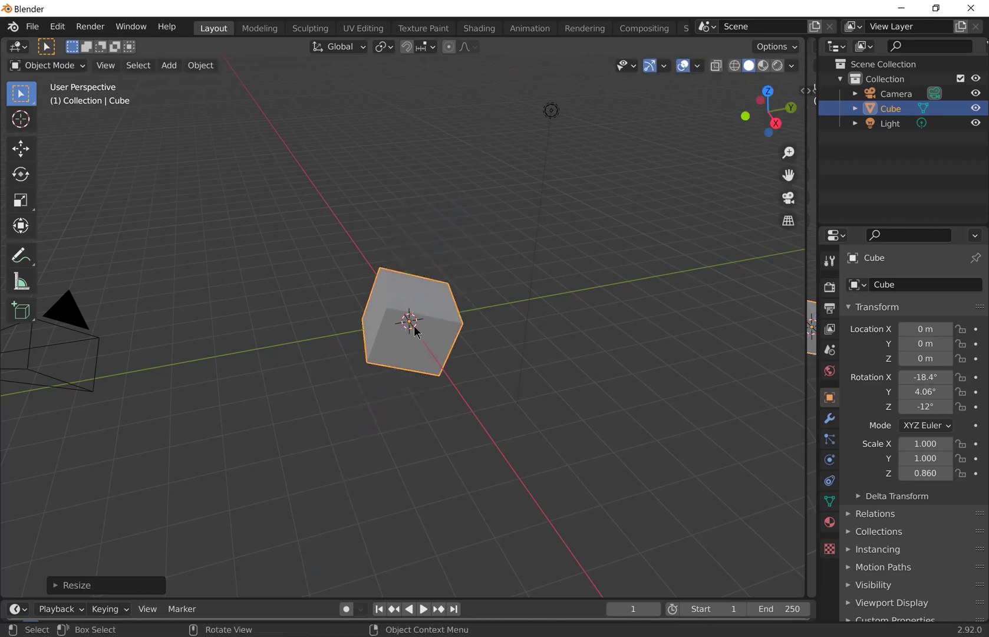
- Cycle the viewport through Wireframe, Solid, Material Preview and Rendered shading, ending in Solid
click(735, 66)
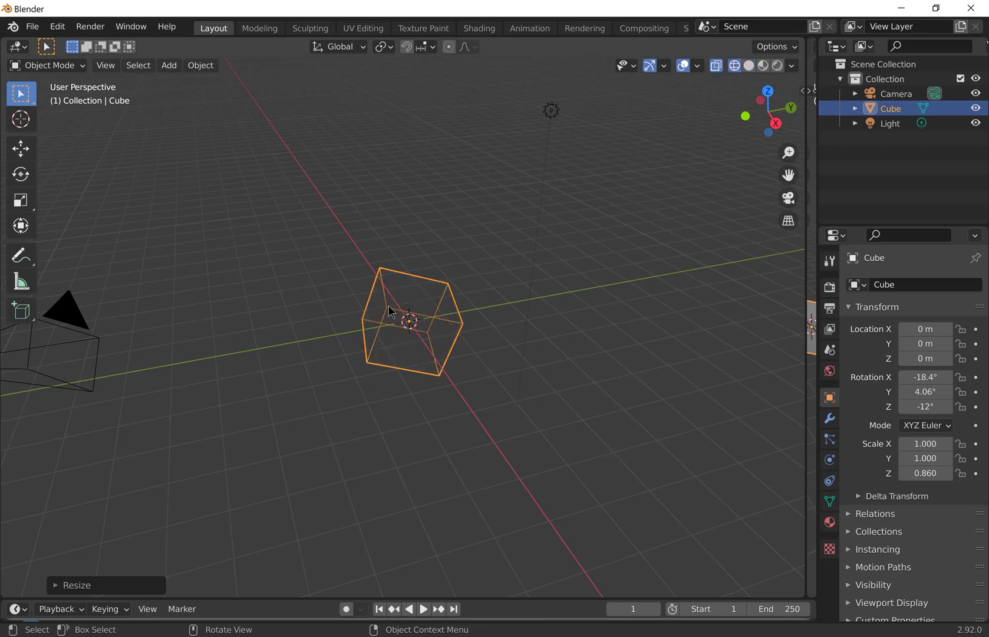
click(749, 66)
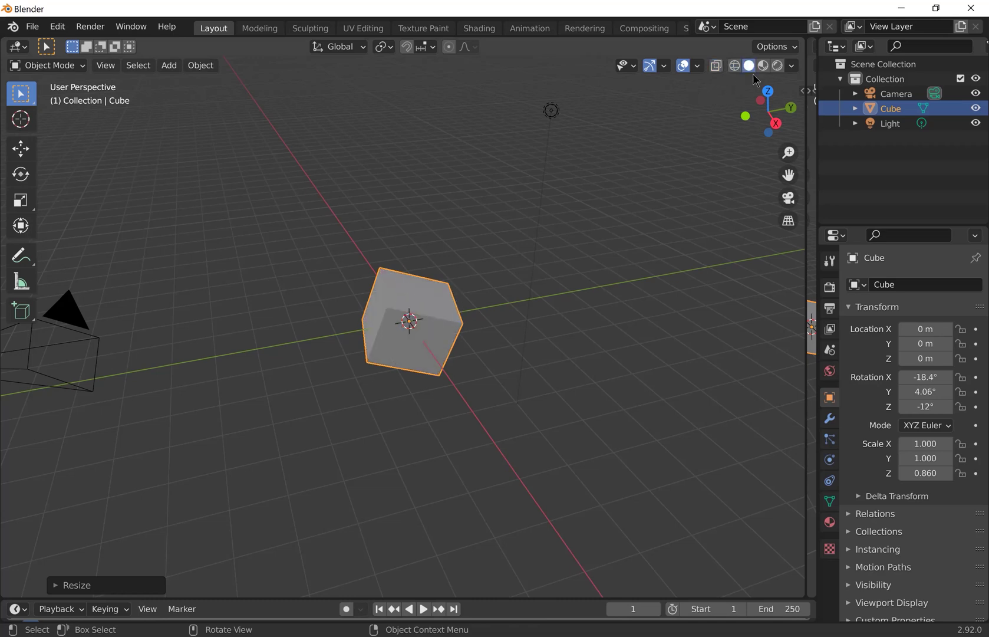
key(z)
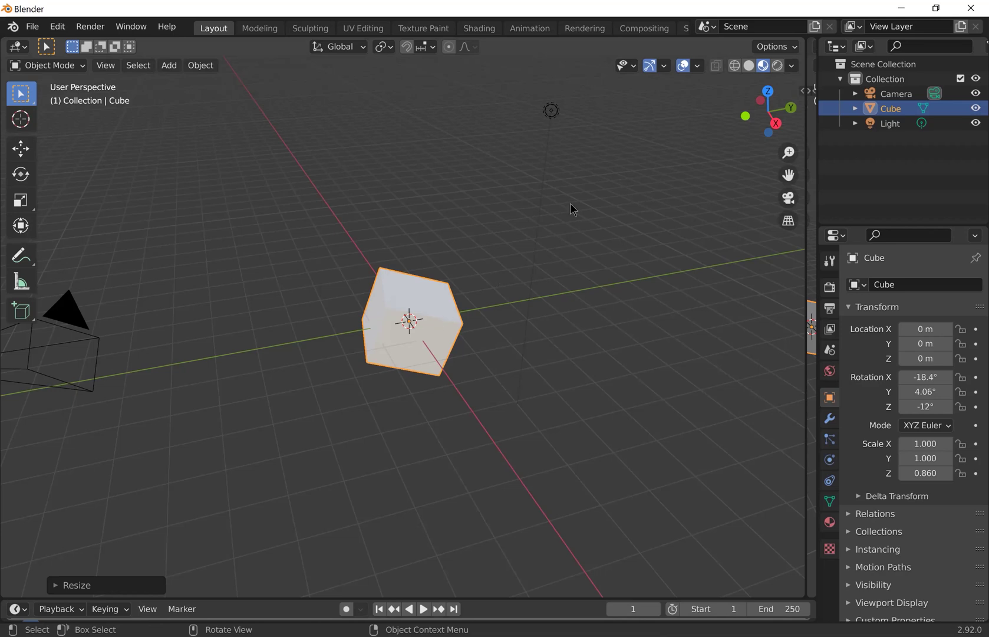
click(777, 69)
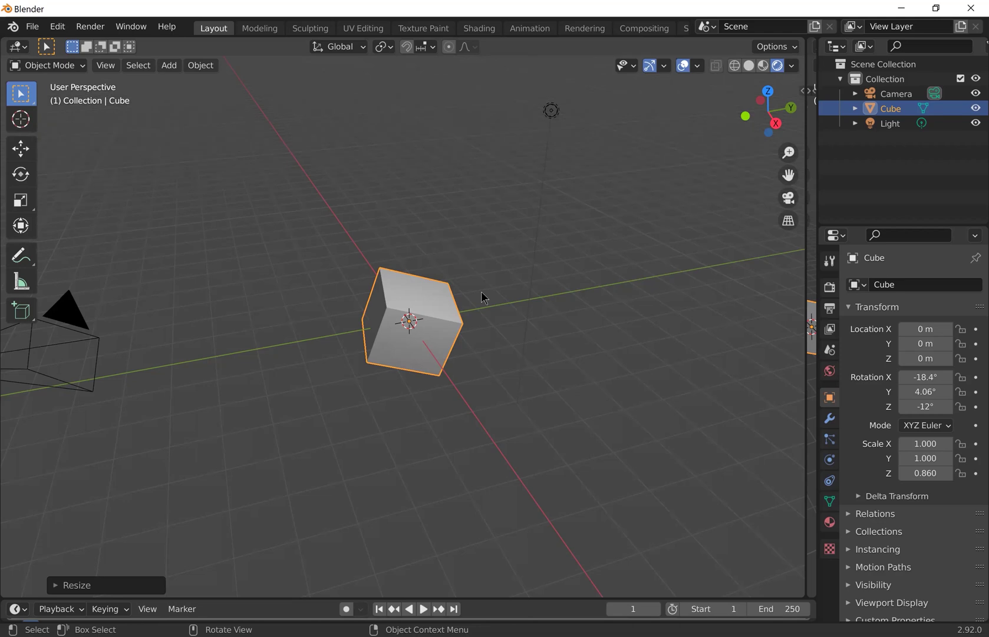
click(750, 67)
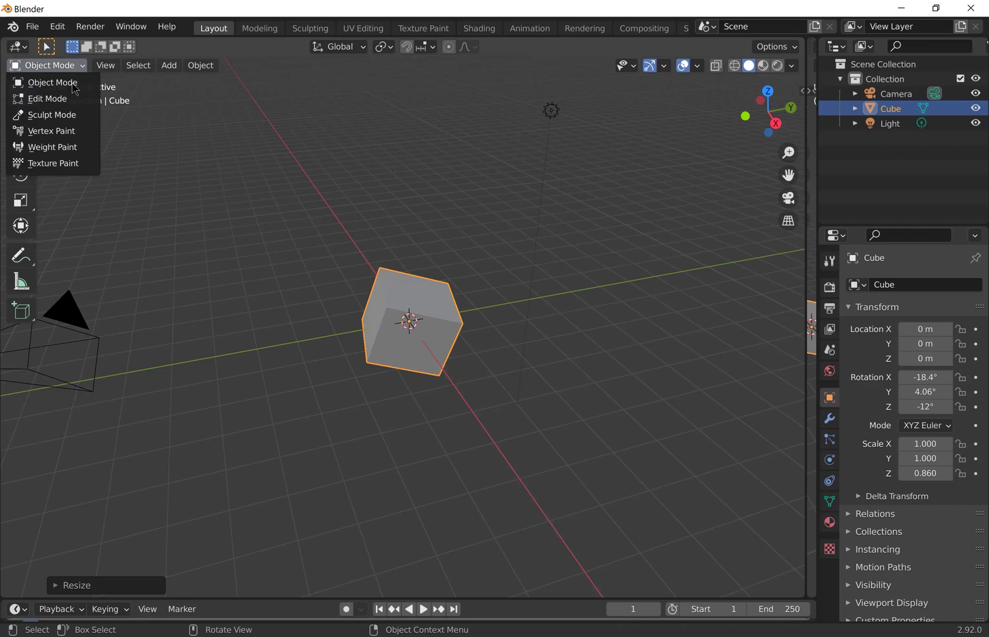
click(64, 98)
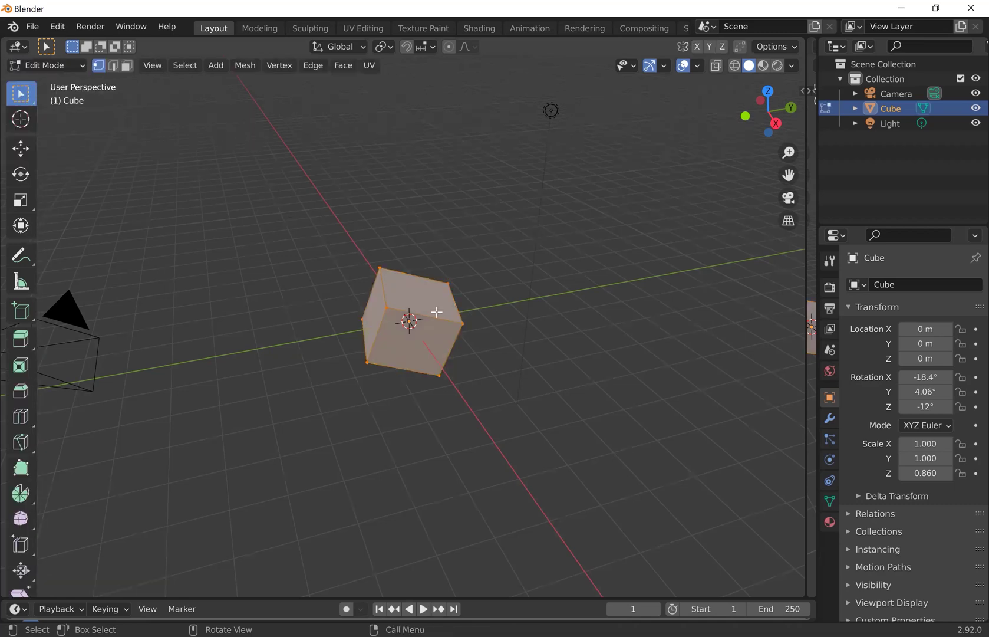
click(113, 66)
click(128, 68)
click(98, 69)
drag(377, 300, 395, 319)
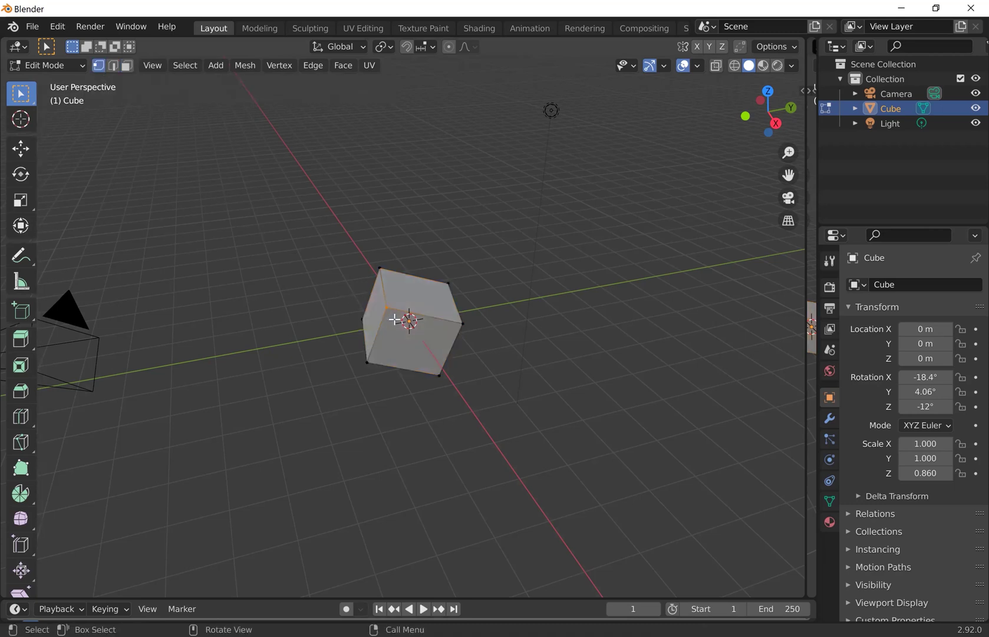
key(g)
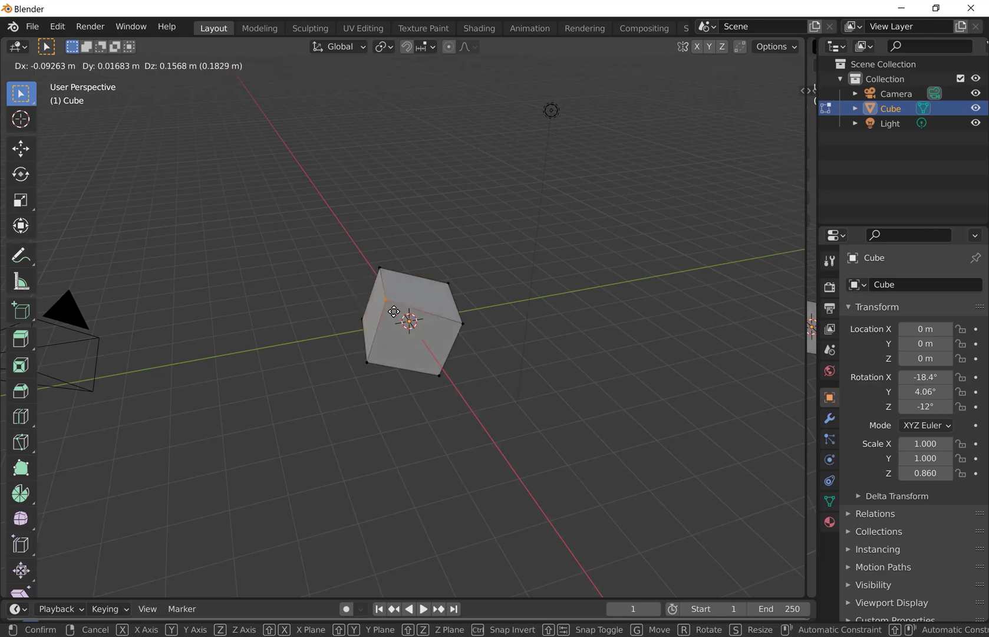
key(Escape)
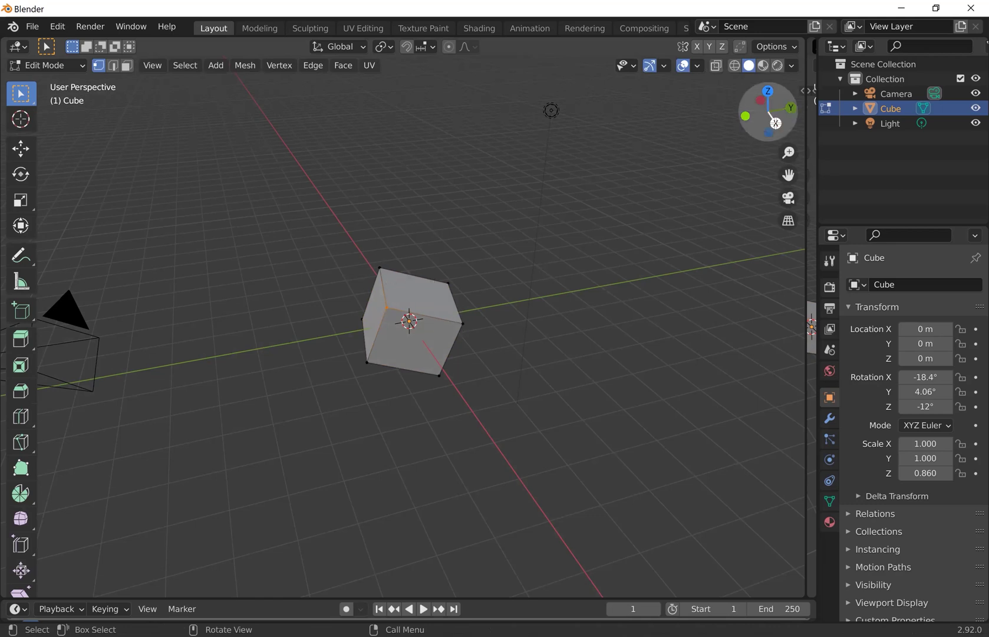
- Enable X-ray and box-select the whole top face of the cube, including back vertices
click(775, 123)
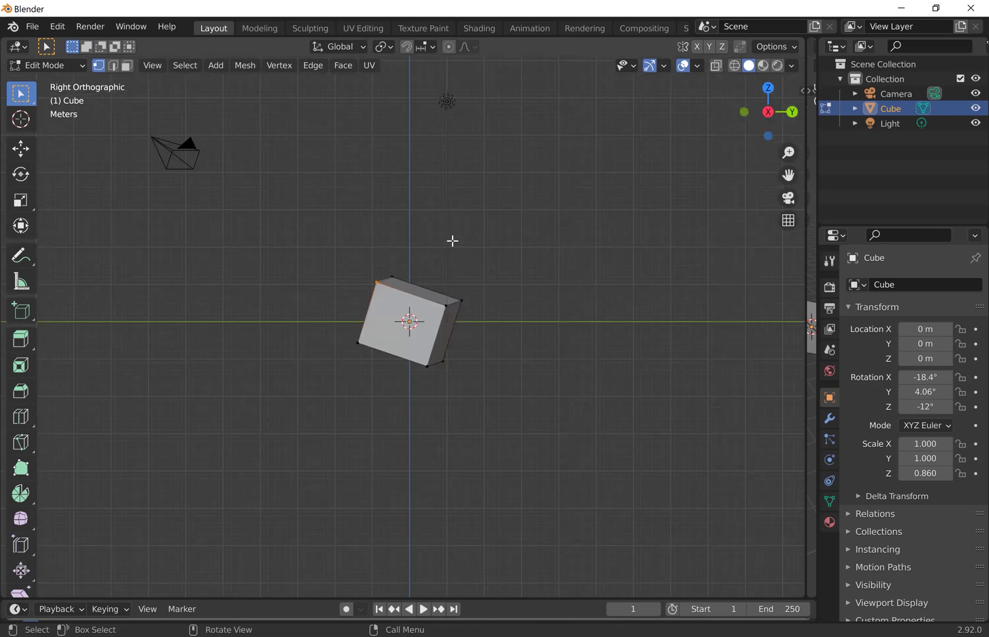
middle_drag(455, 293, 468, 285)
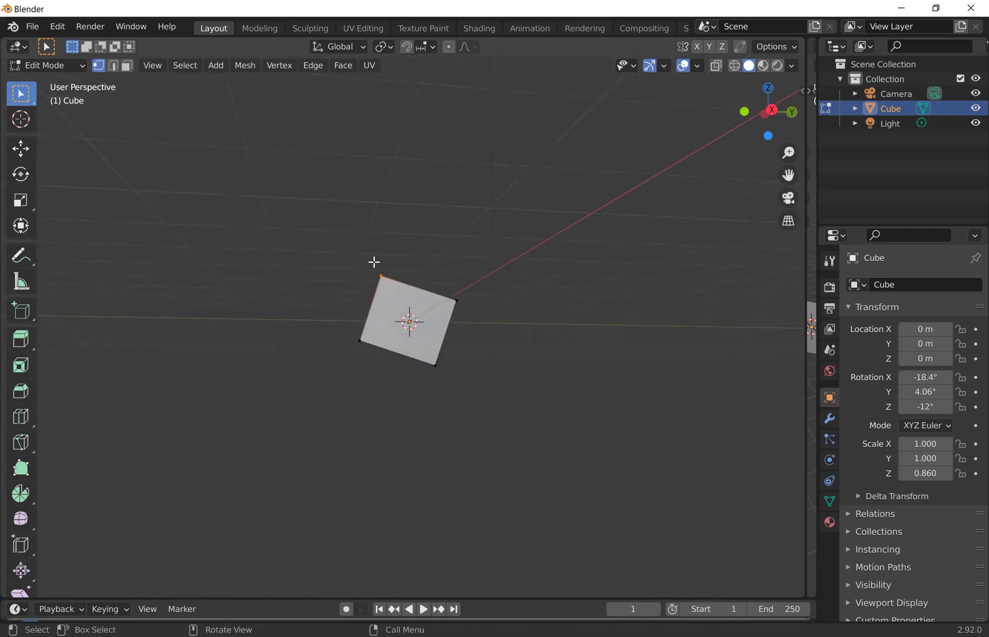
drag(370, 261, 475, 316)
mouse_move(484, 335)
middle_down()
mouse_move(473, 351)
mouse_move(488, 337)
middle_up()
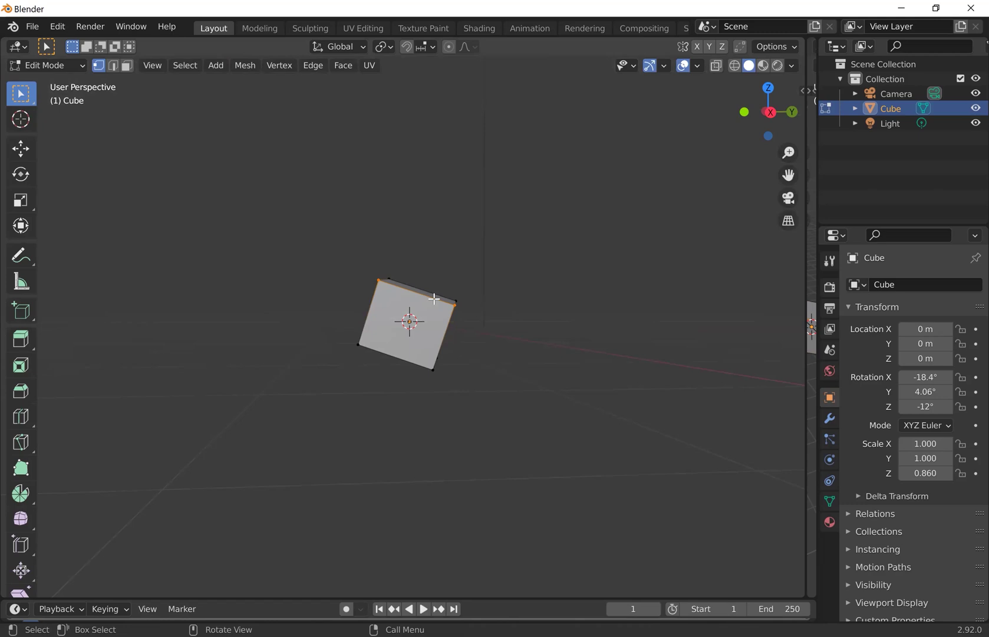
key(alt+z)
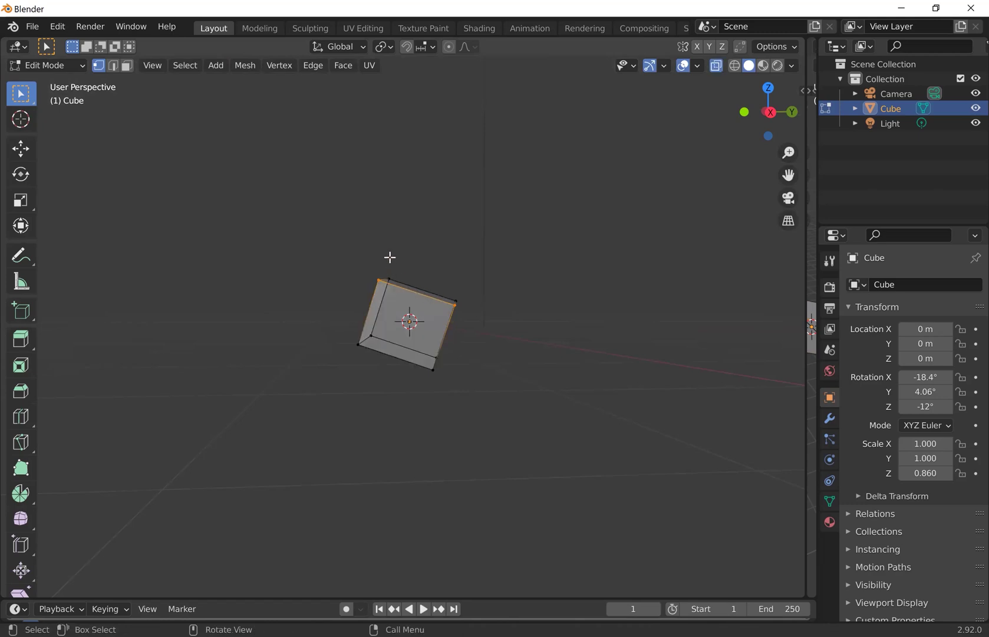
drag(363, 263, 465, 325)
mouse_move(504, 345)
middle_down()
mouse_move(428, 386)
mouse_move(487, 358)
mouse_move(503, 336)
mouse_move(495, 340)
middle_up()
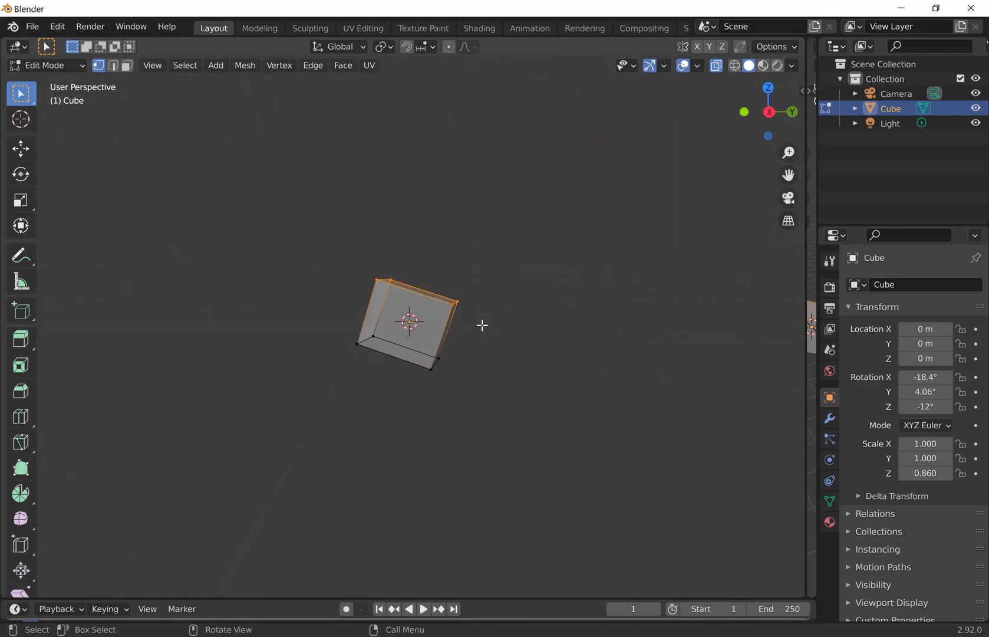
- Slide the selected top face along X and scale it slightly larger
key(g)
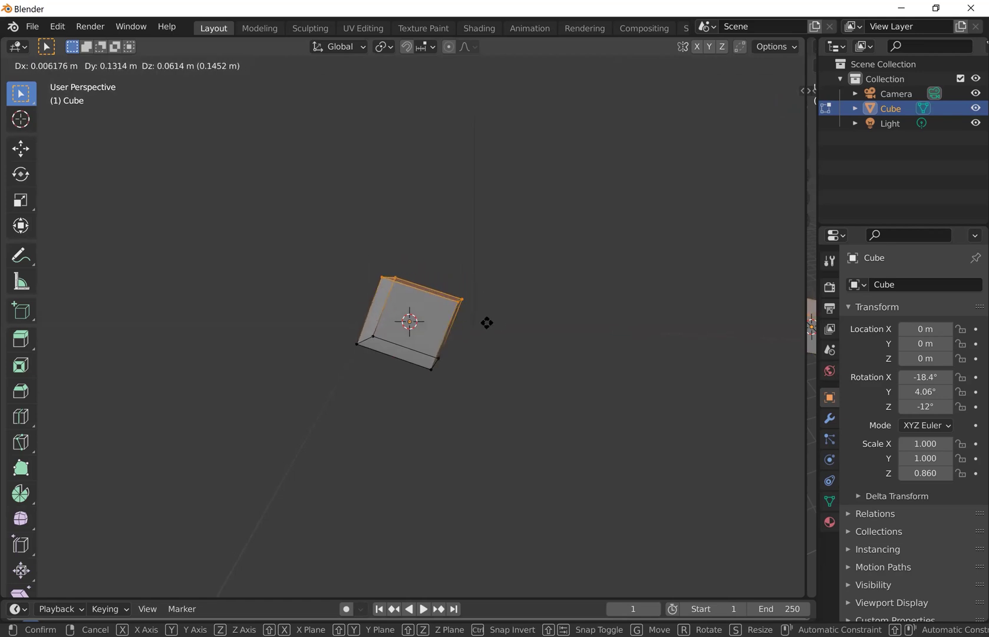
key(x)
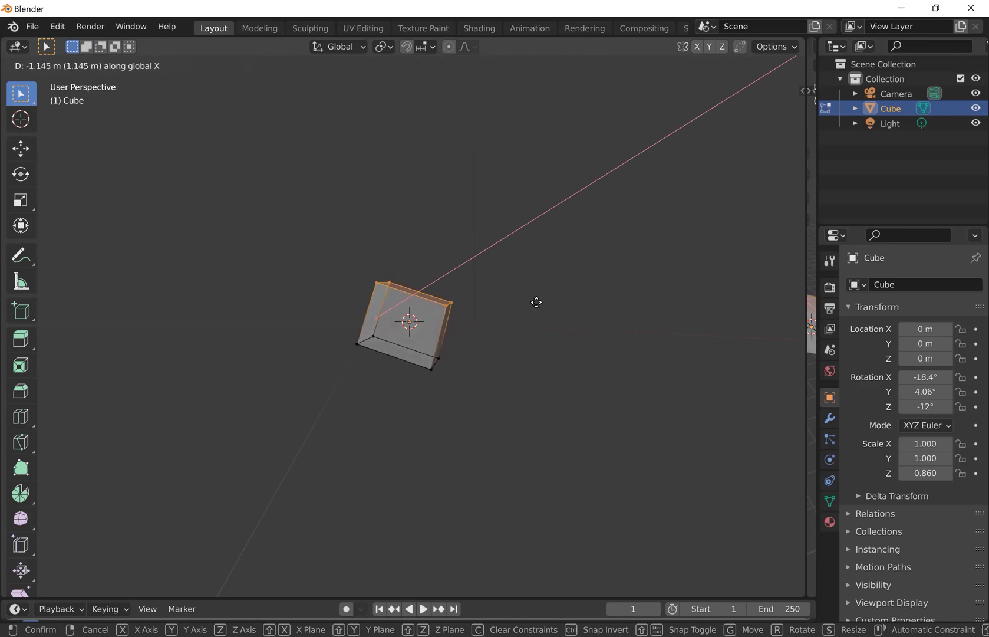
click(504, 304)
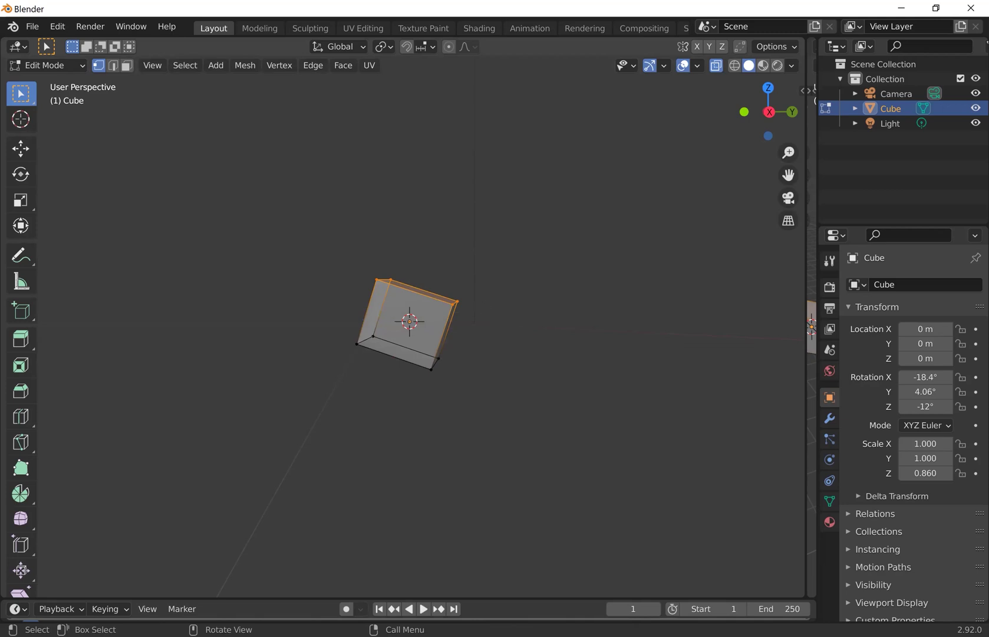
key(s)
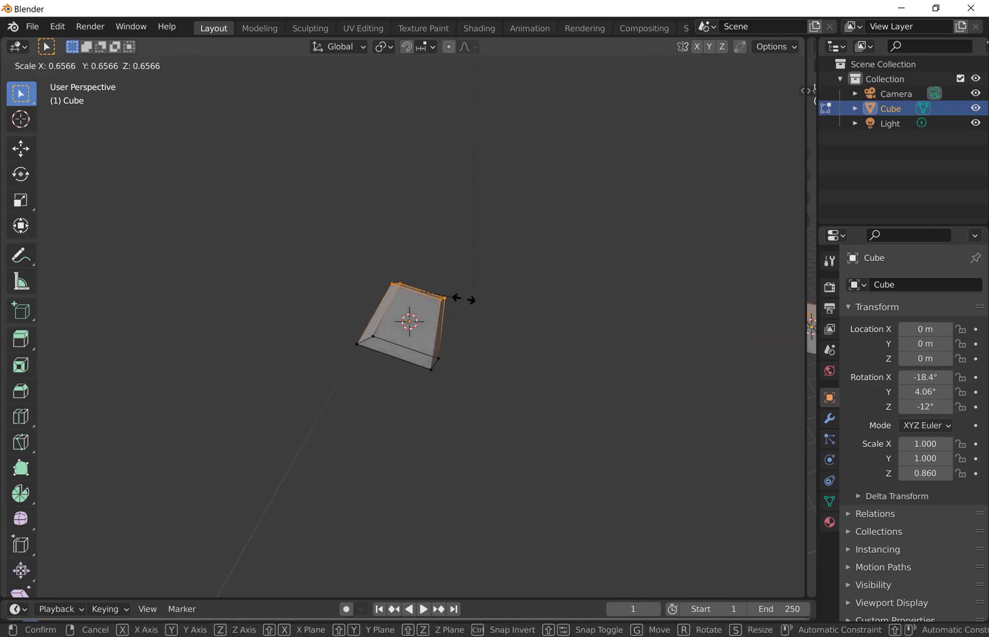
click(498, 308)
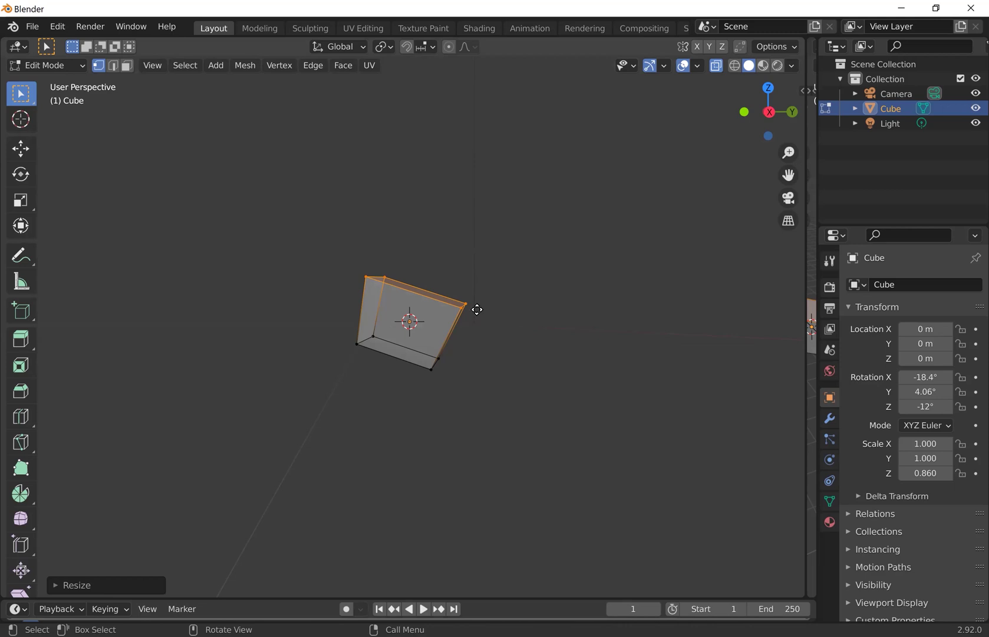
- Extrude the top face up about 1.968 m, shrink it to 0.6446, and select the middle edge ring
key(e)
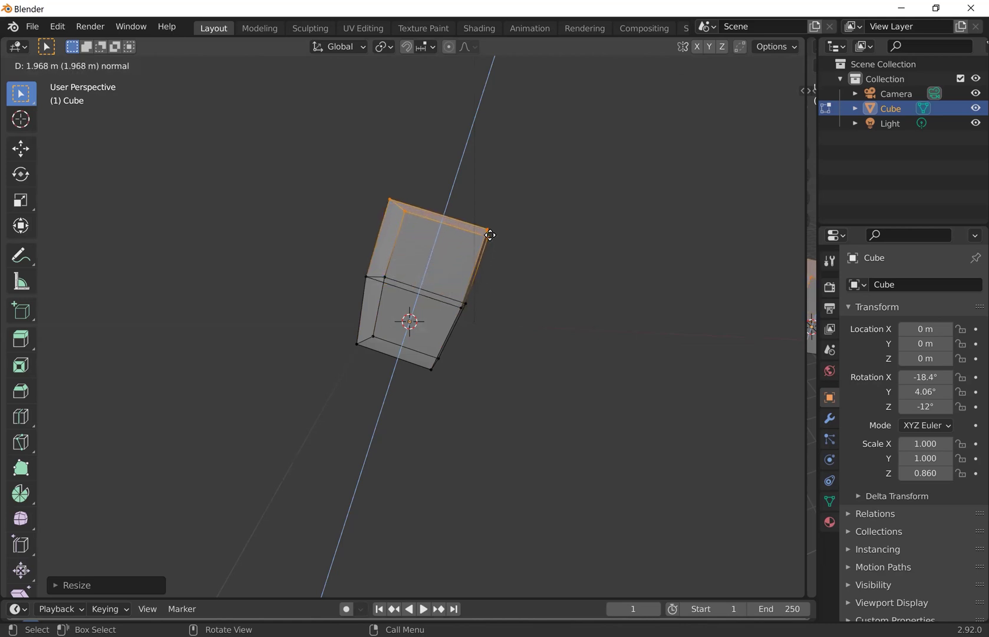
click(490, 235)
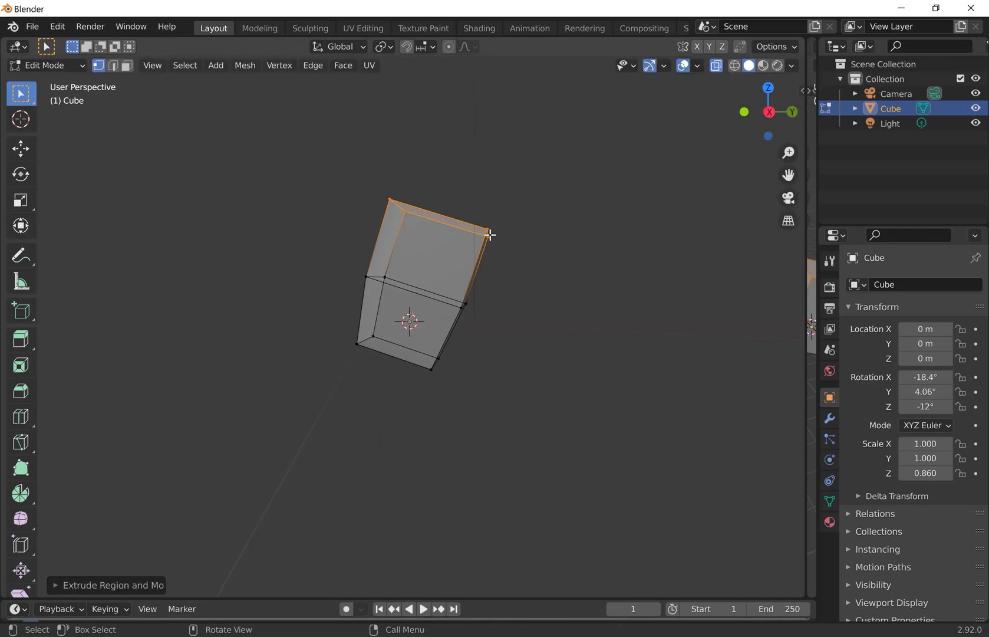
key(s)
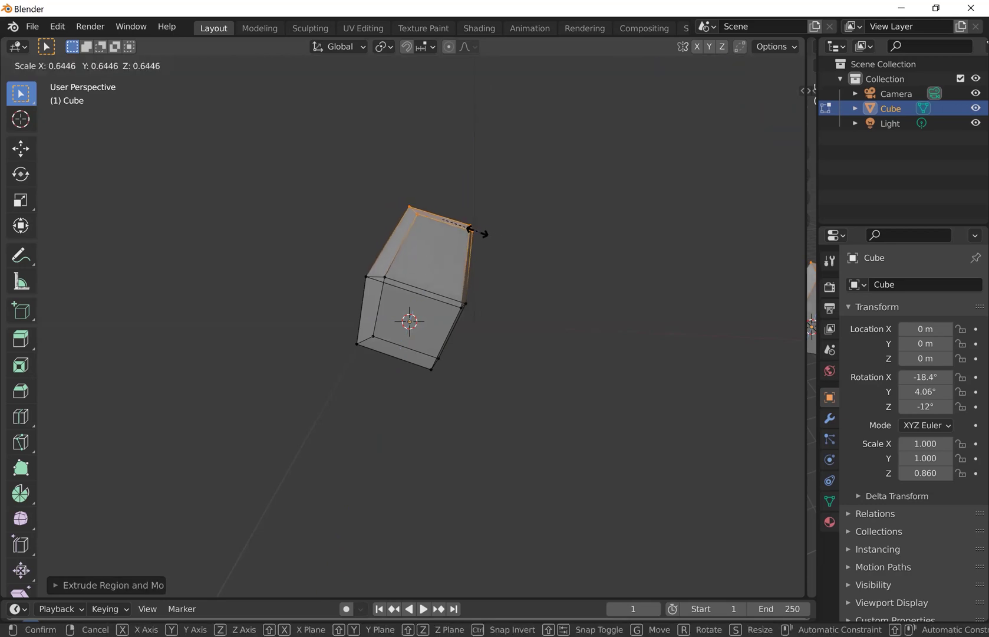
click(473, 230)
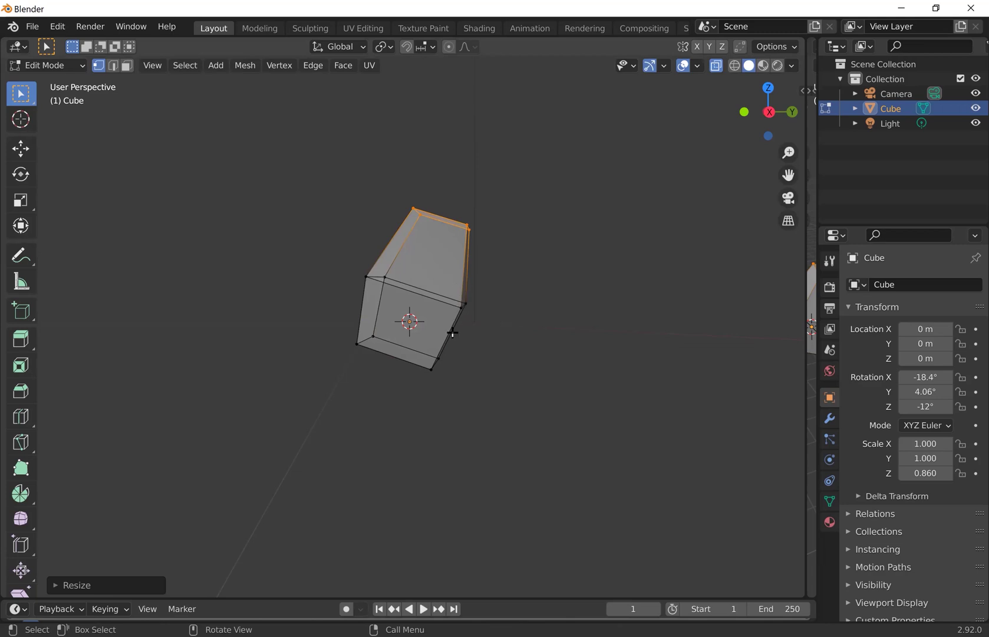
drag(358, 268, 473, 317)
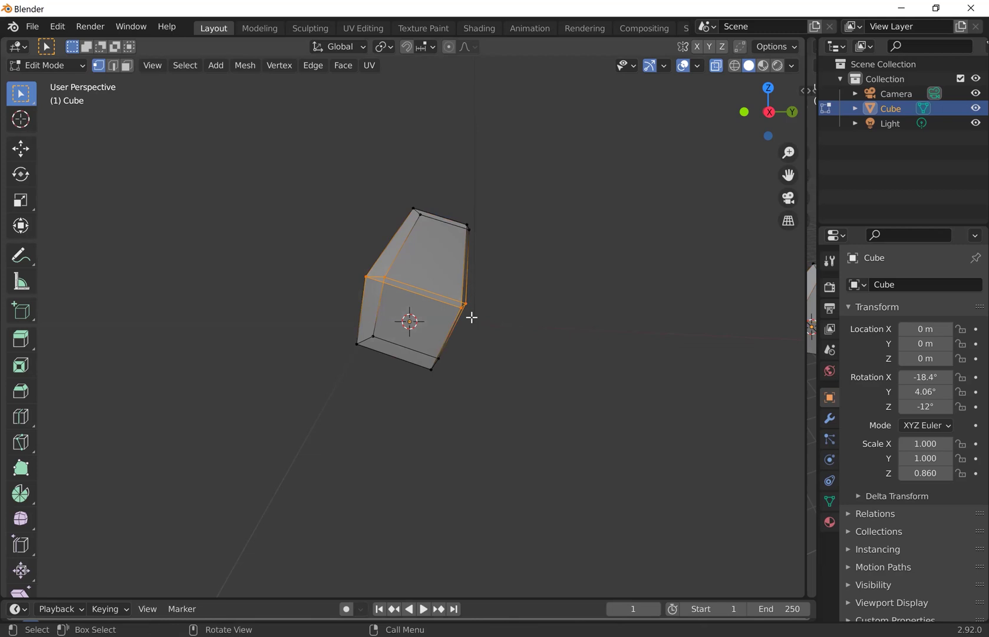
- Bevel the middle edge ring 0.451 m wide and raise its segments to 9
key(ctrl+b)
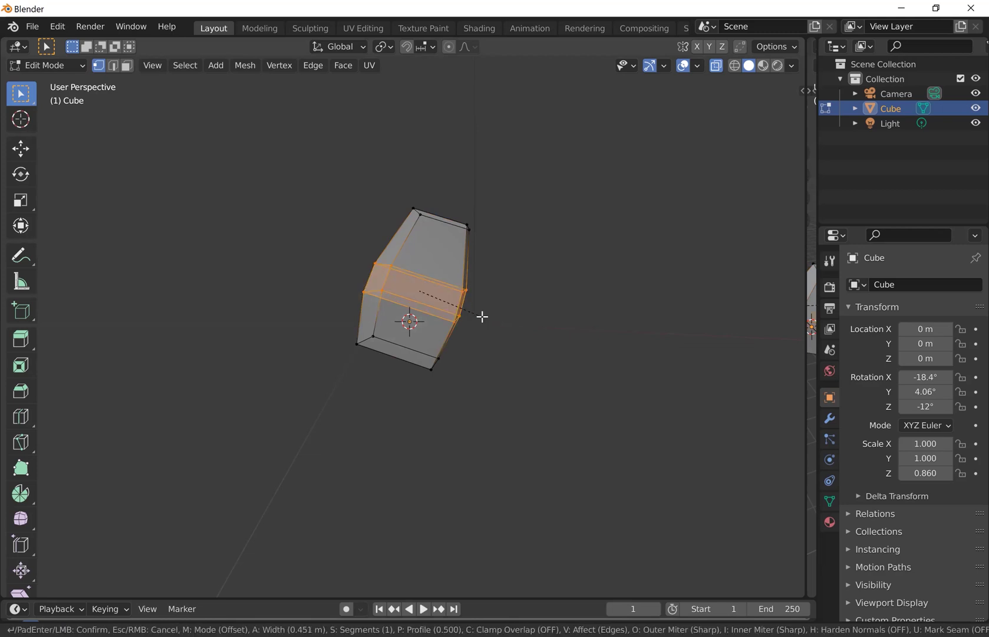
click(482, 316)
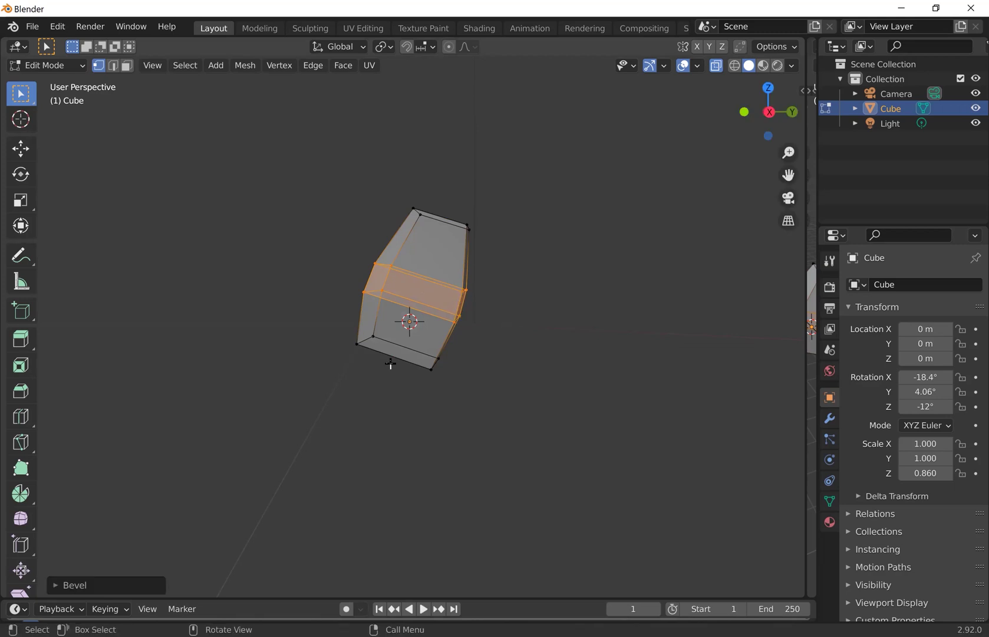
click(57, 589)
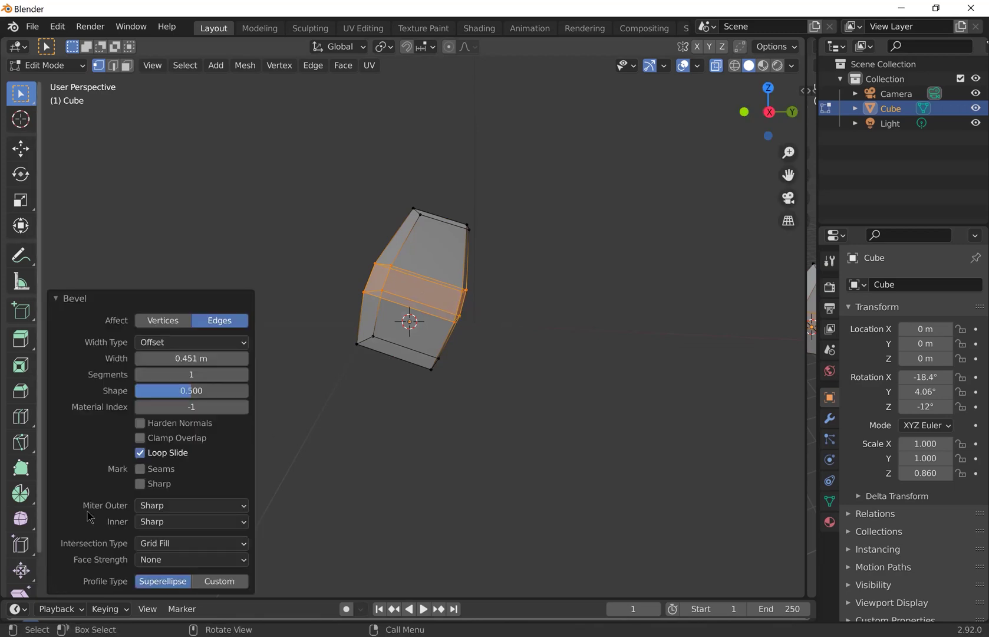
click(242, 375)
click(243, 375)
click(243, 375)
click(242, 375)
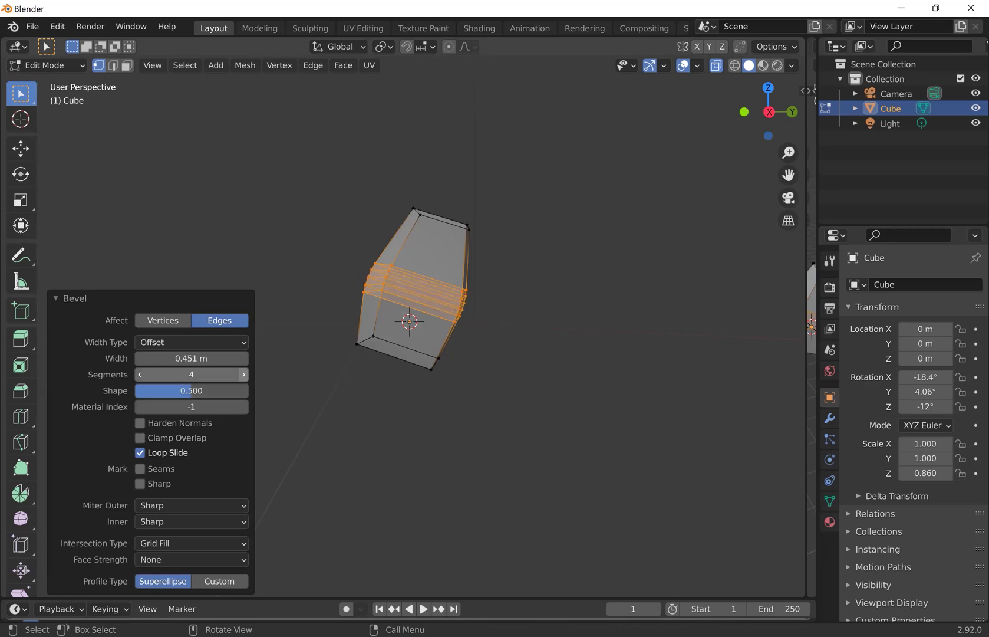
click(242, 374)
click(243, 375)
click(243, 375)
click(242, 375)
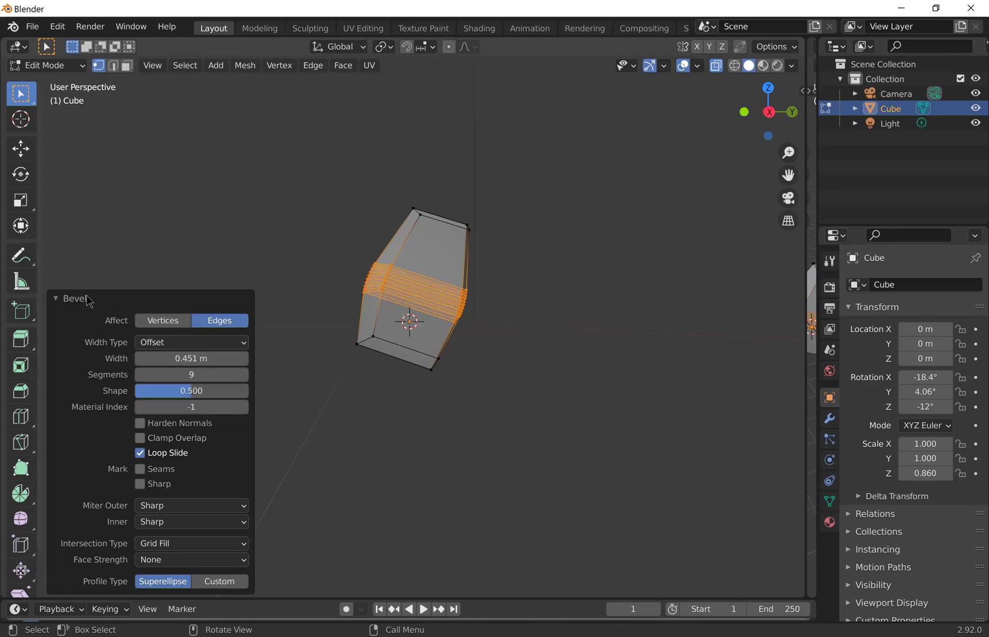
click(60, 300)
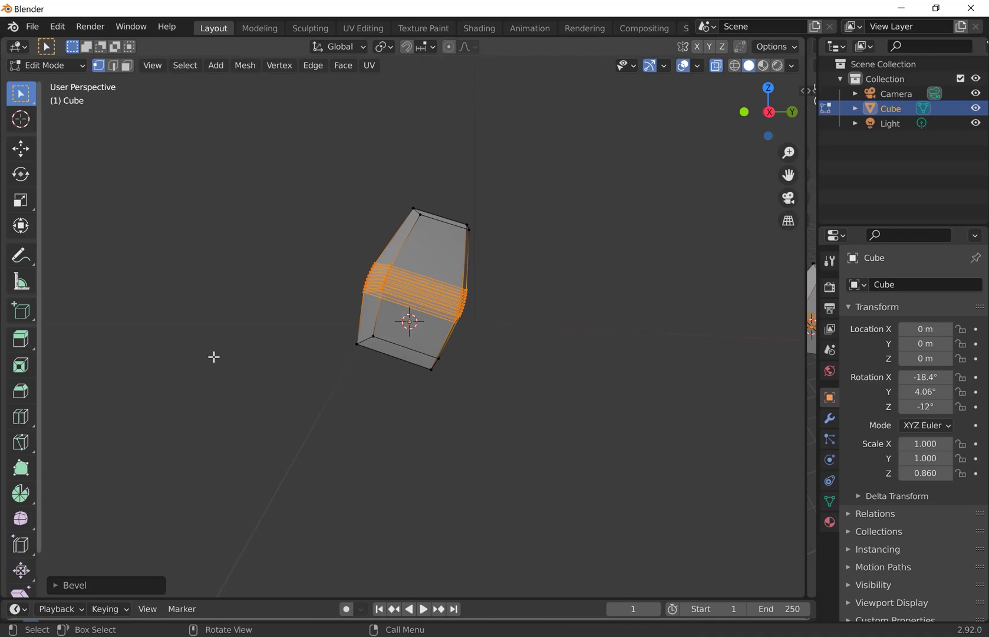
- Return to Object Mode and apply Shade Smooth to the beveled block
click(69, 66)
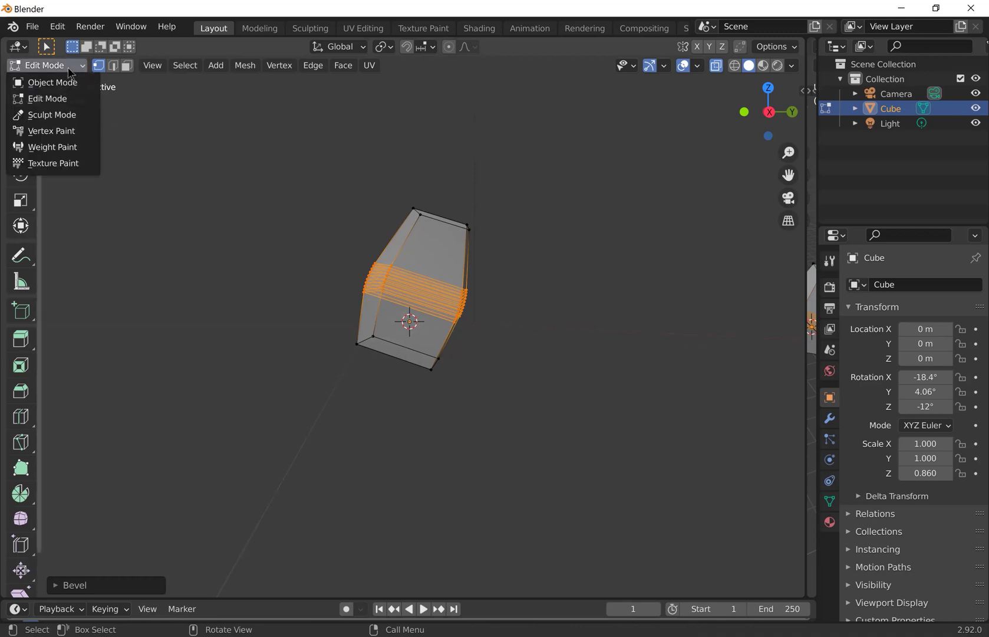
click(75, 84)
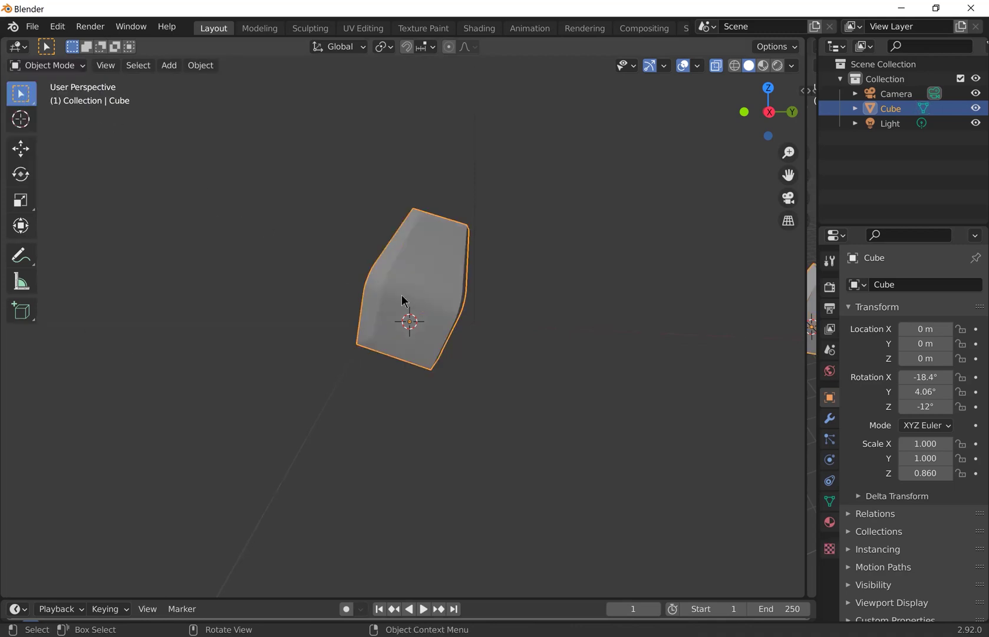
scroll(422, 292, up, 5)
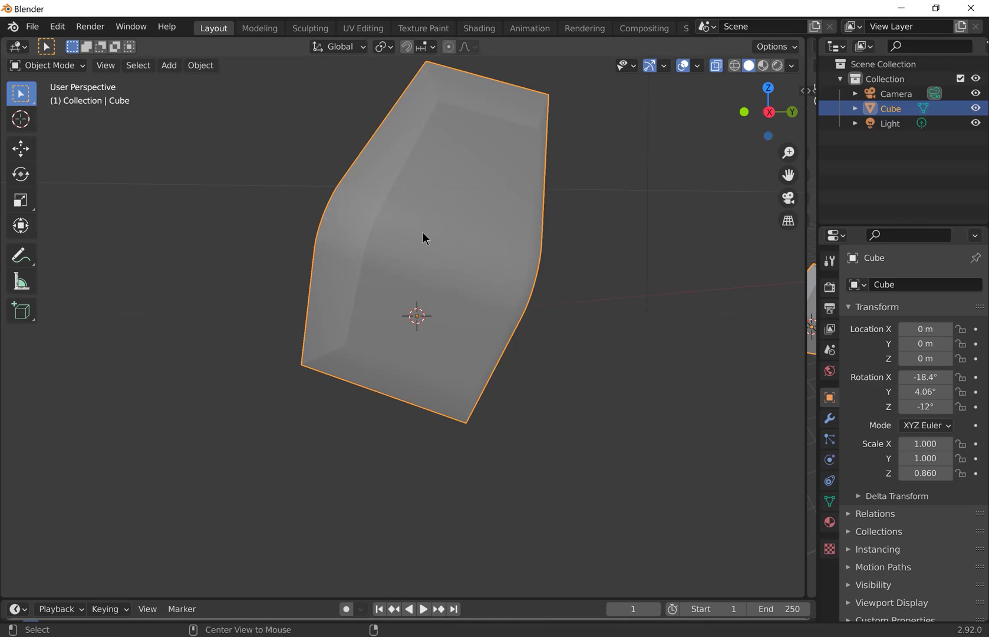
key(ctrl+2)
right_click(425, 237)
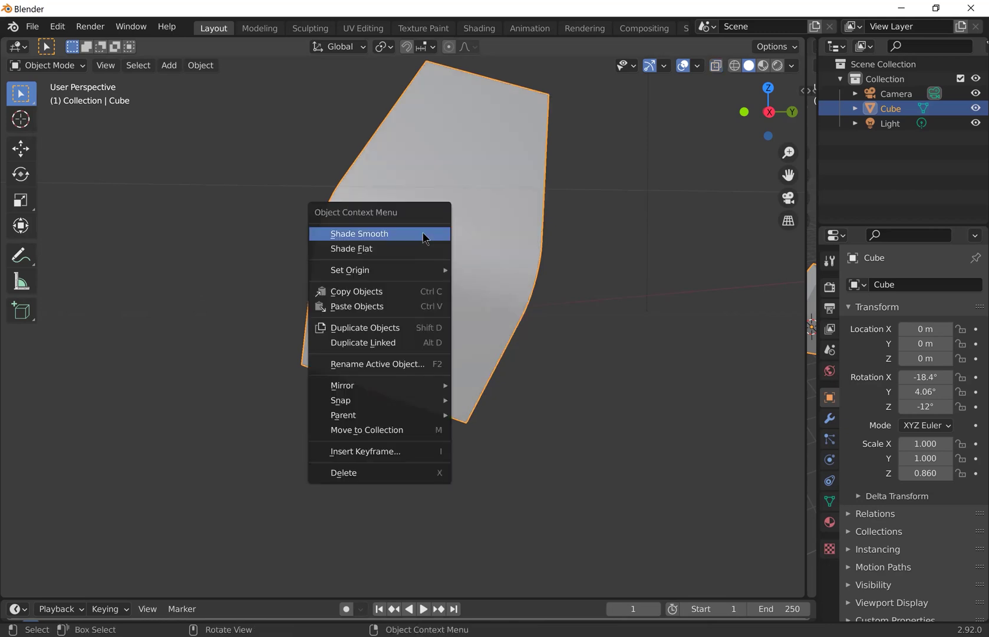
click(424, 236)
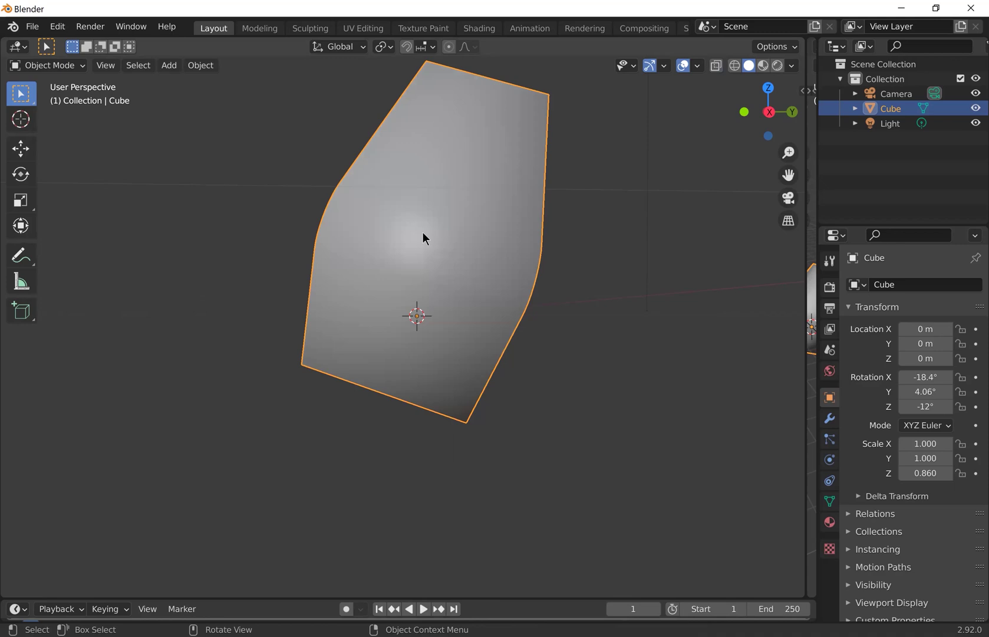
scroll(564, 291, down, 4)
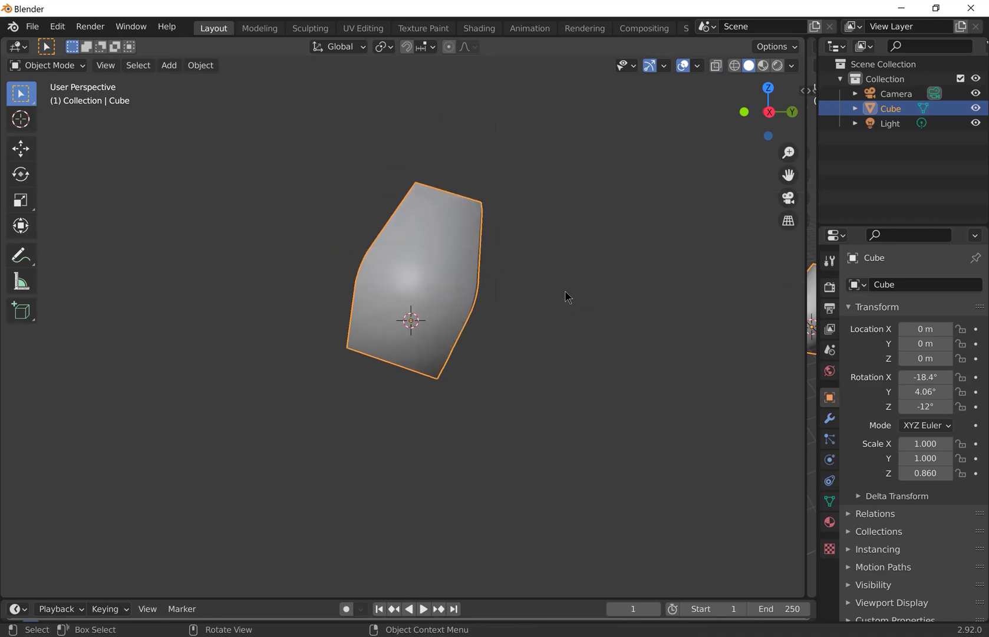
- Box-select the Camera, Cube and Light and delete all three
scroll(566, 291, down, 5)
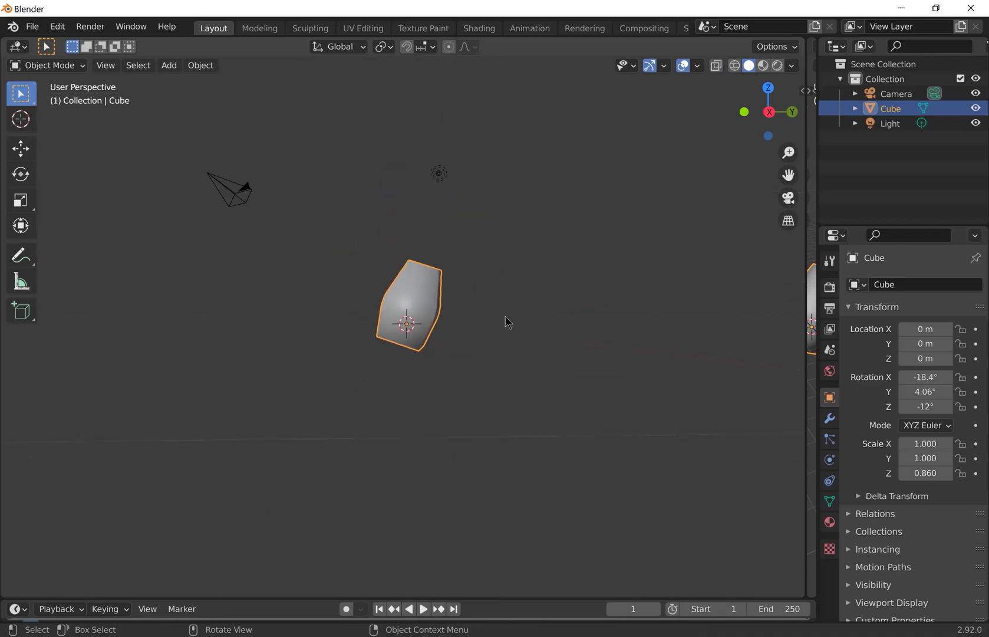
middle_drag(507, 322, 501, 324)
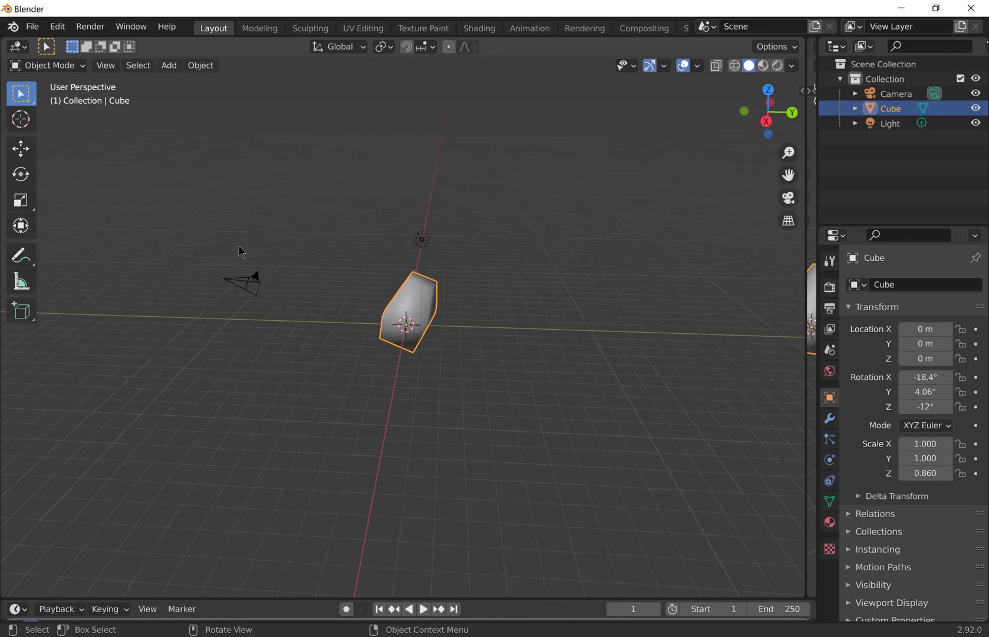
drag(202, 228, 491, 391)
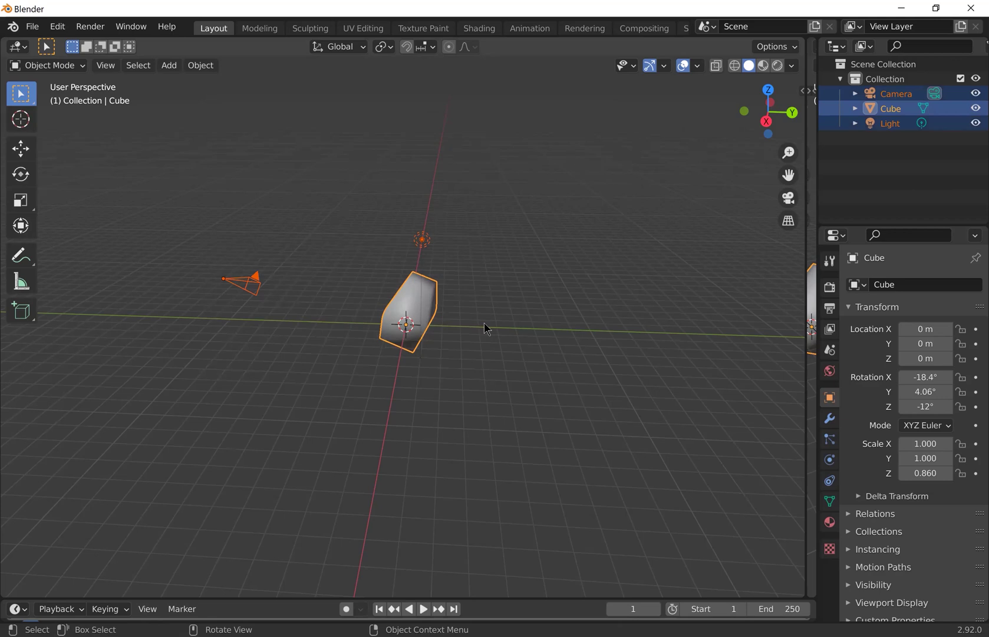
key(x)
click(487, 329)
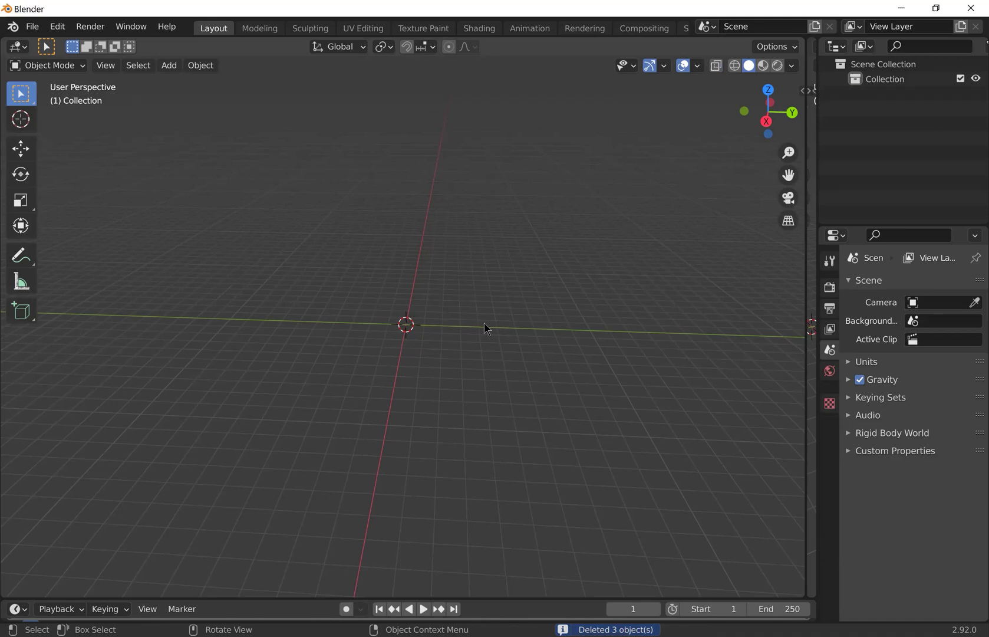
- Add a 2 m Suzanne monkey head at the origin and briefly check its Add Monkey settings
key(shift+a)
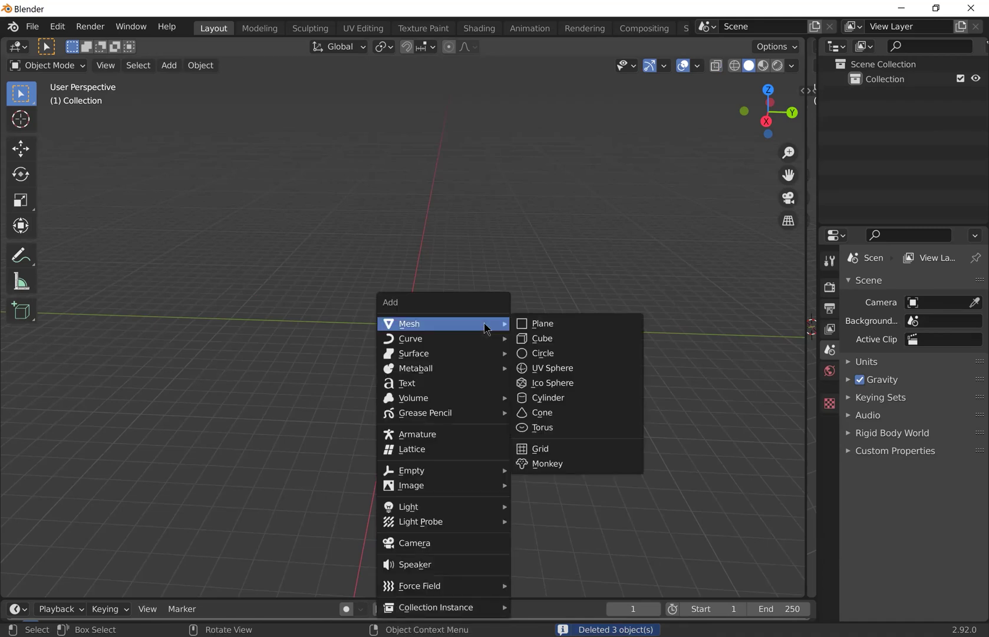
click(554, 472)
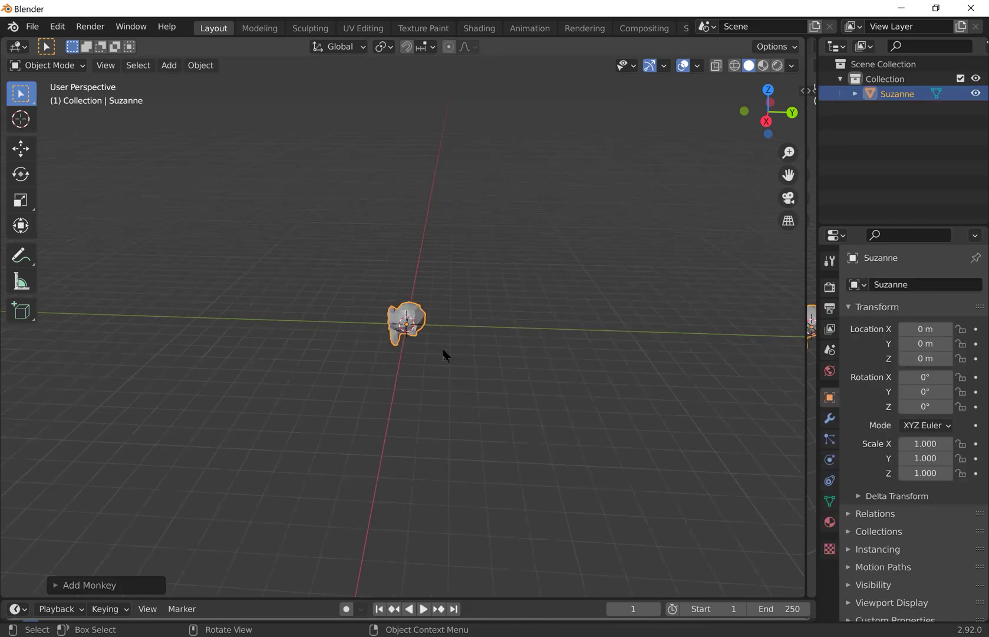
scroll(445, 354, up, 5)
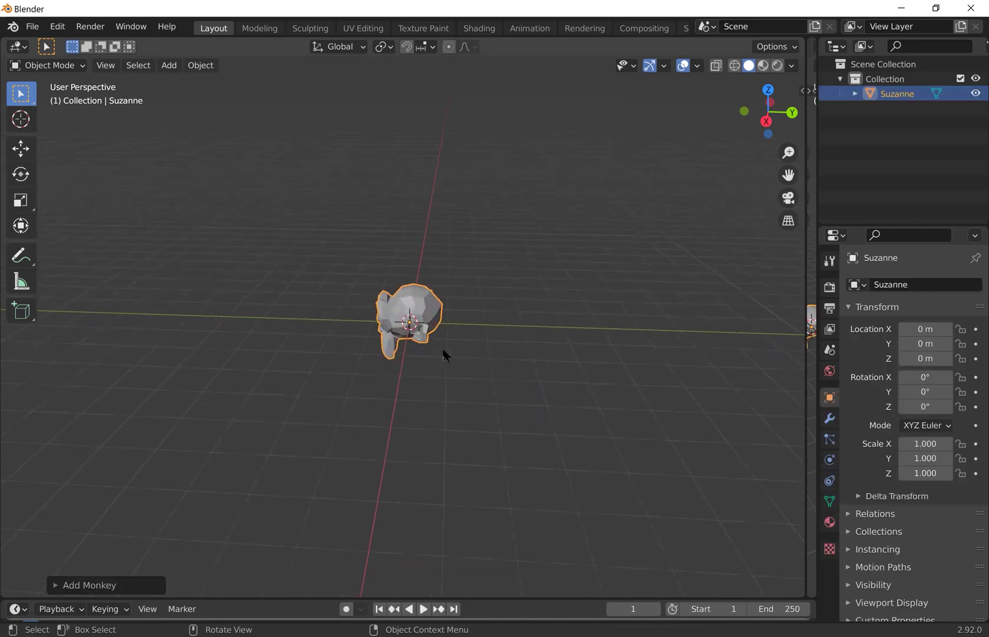
click(55, 587)
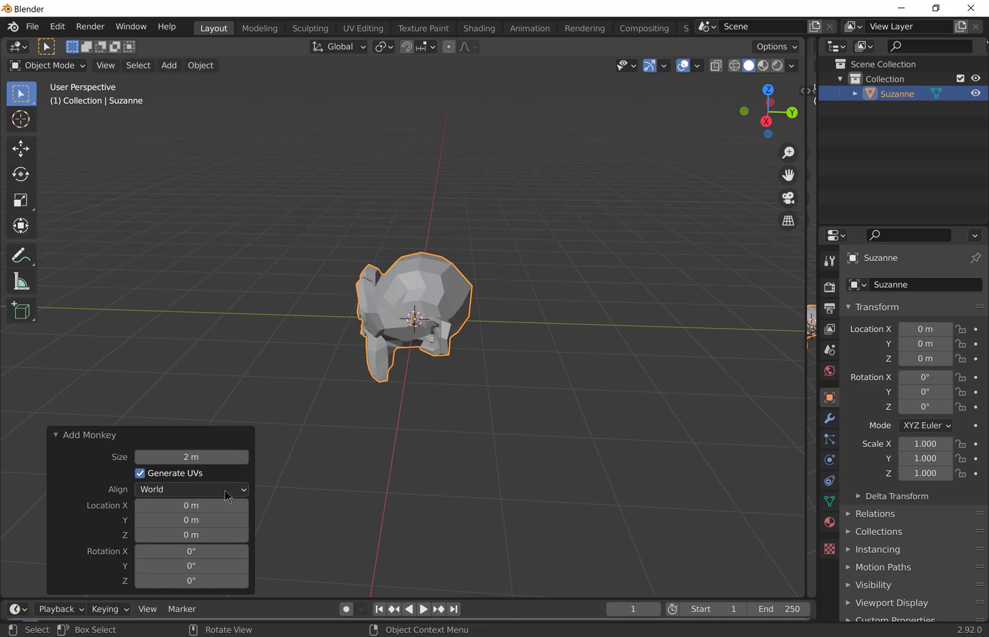
click(57, 436)
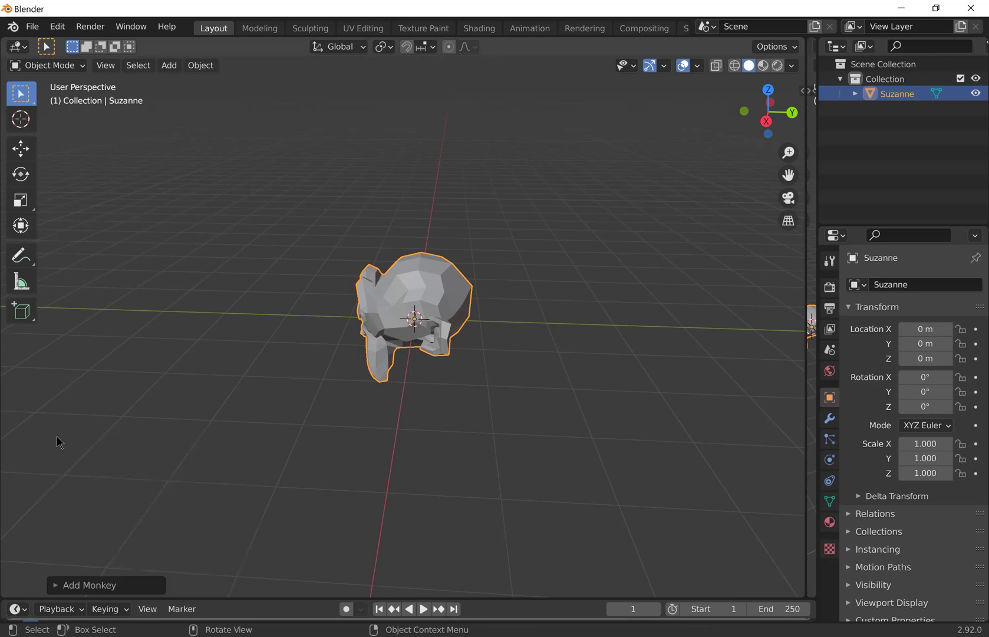
- Add a Catmull-Clark Subdivision Surface modifier to Suzanne and raise its viewport level to 2
click(829, 420)
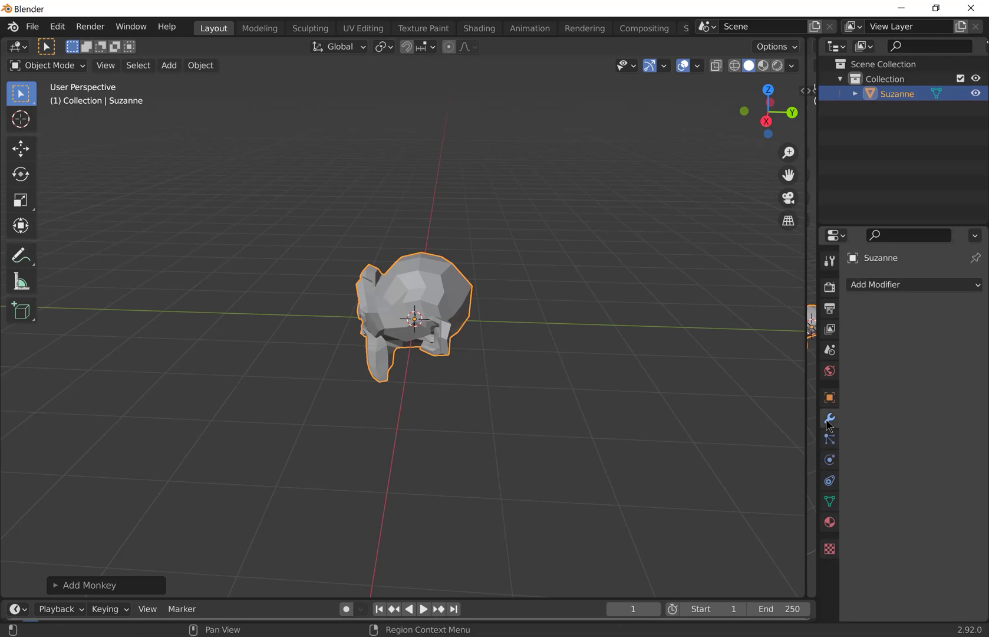
click(918, 288)
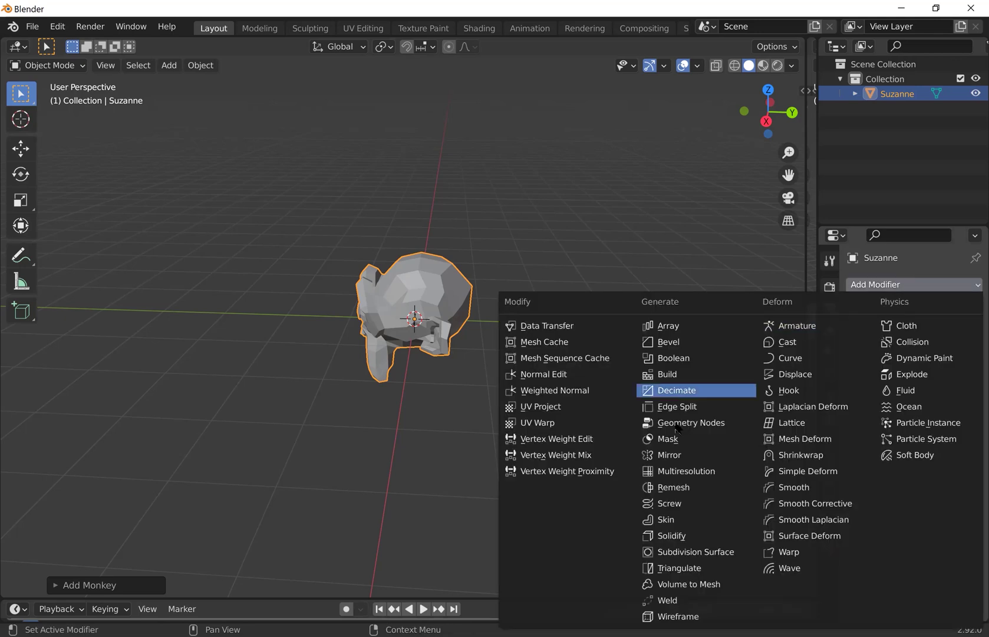
click(709, 555)
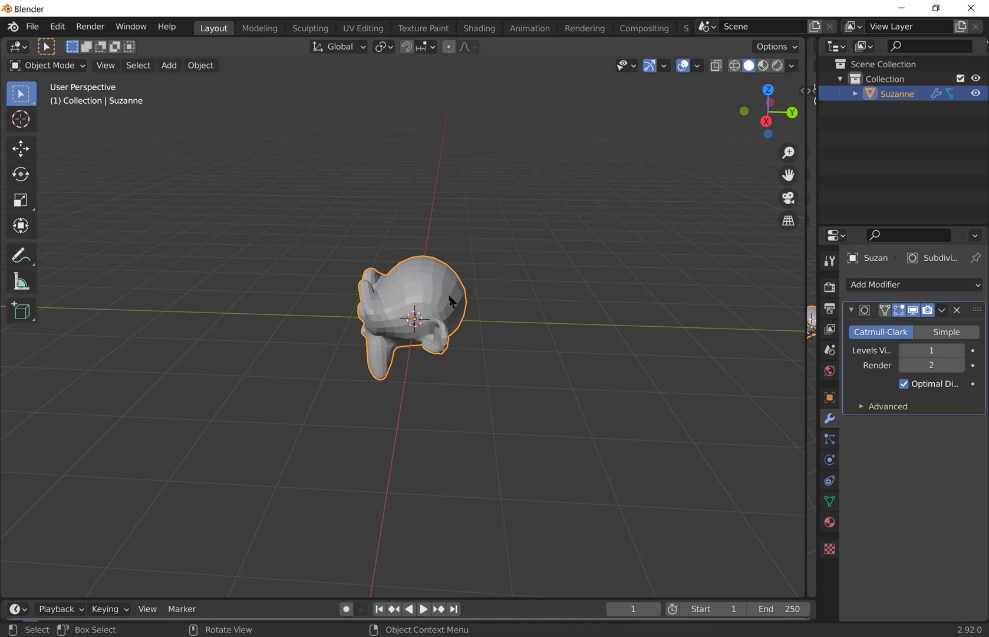
click(960, 353)
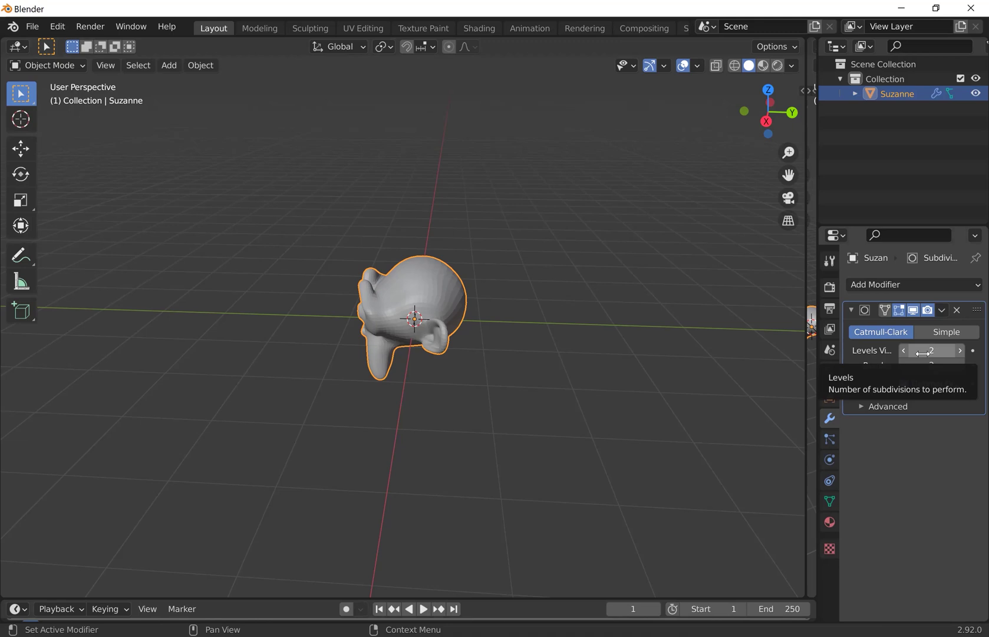
- Apply Shade Smooth to Suzanne and switch to the Front Orthographic view
right_click(433, 288)
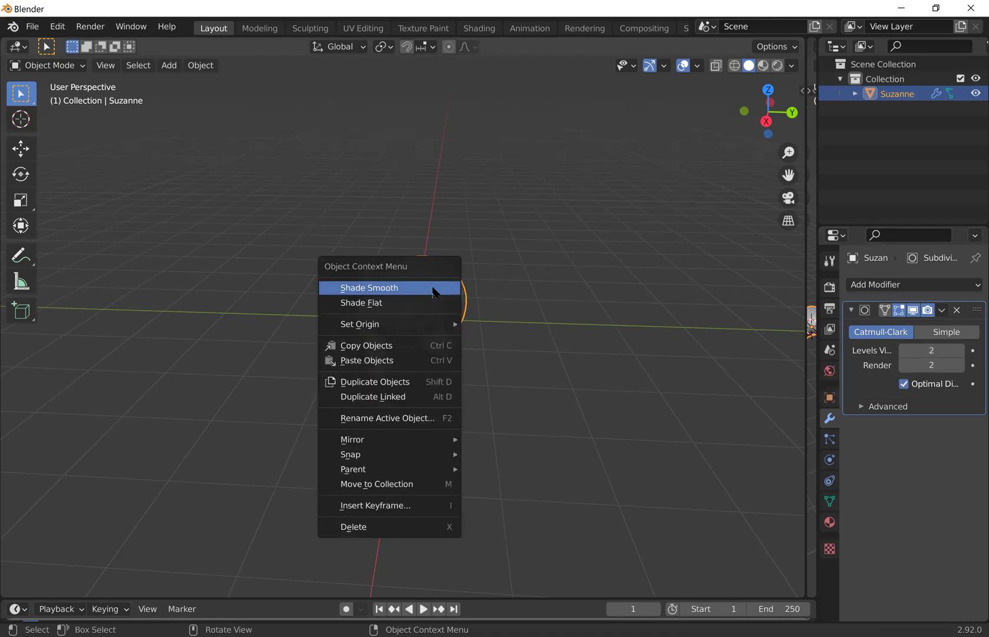
click(433, 287)
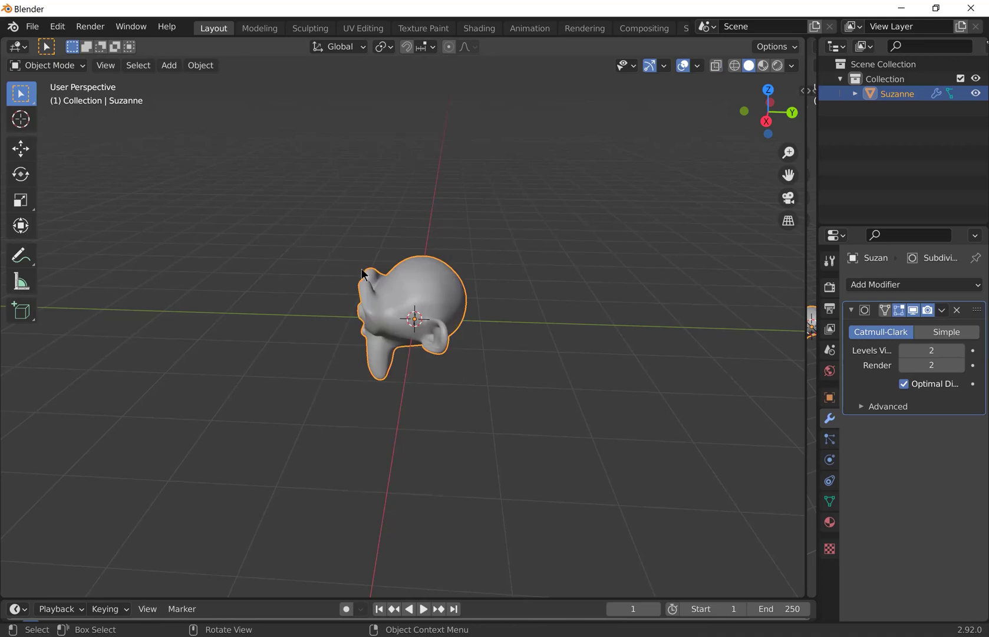
click(743, 110)
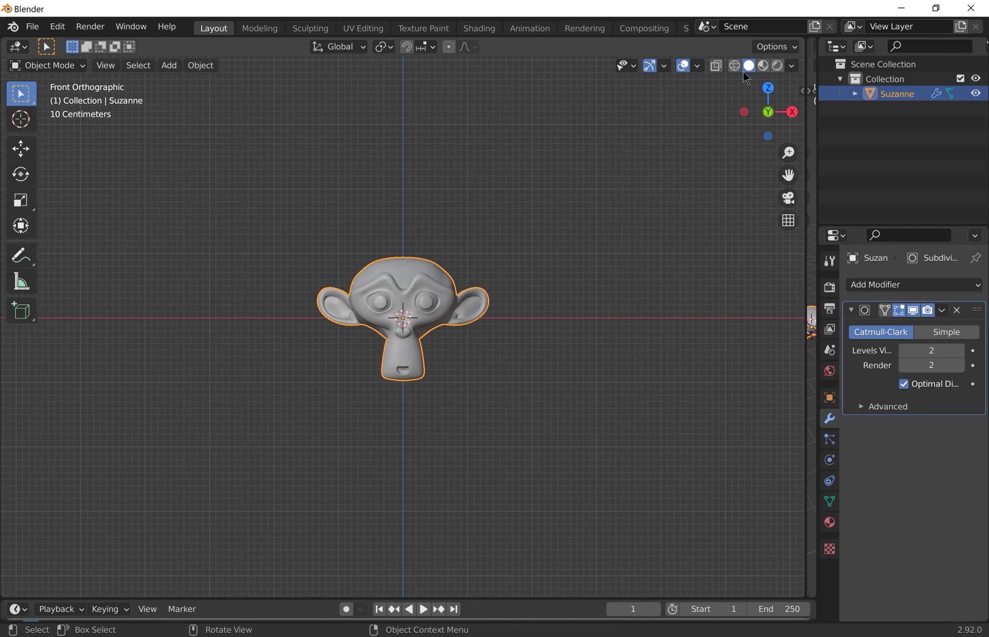
- Switch to Rendered shading and add a point light placed above and right of Suzanne
click(778, 65)
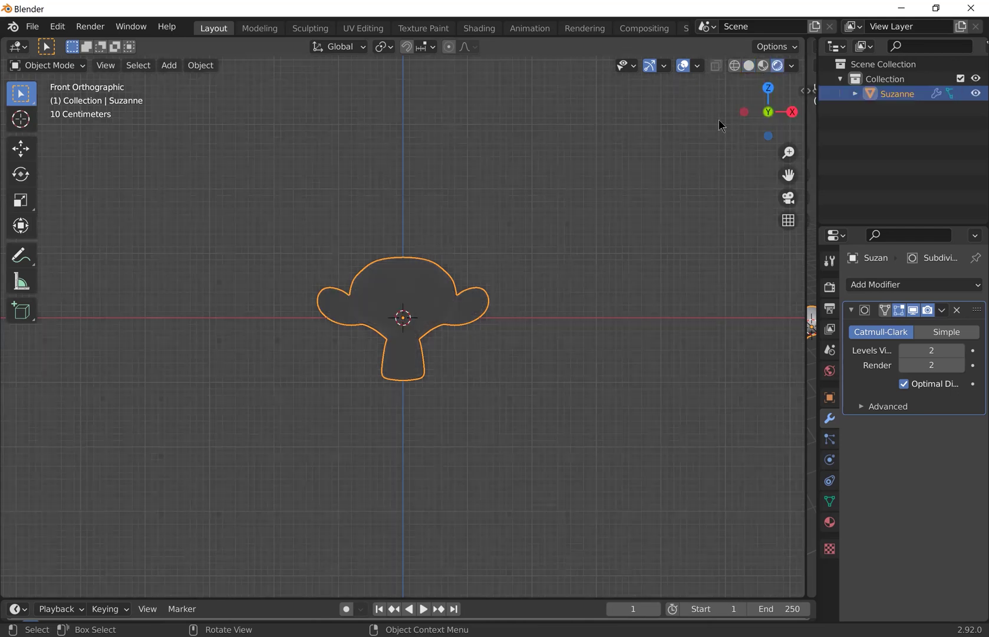
key(shift+a)
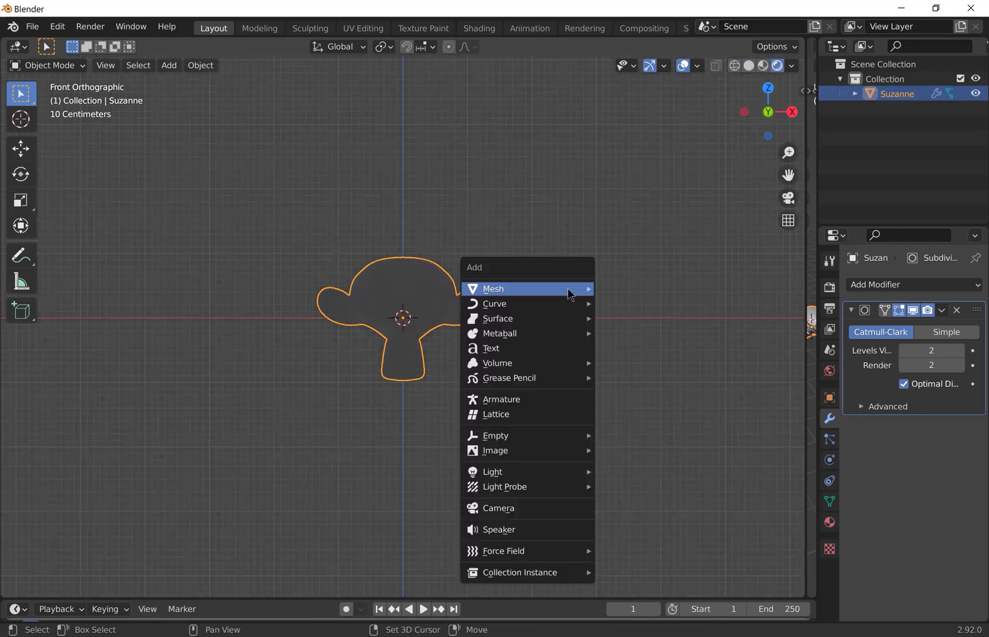
mouse_move(555, 475)
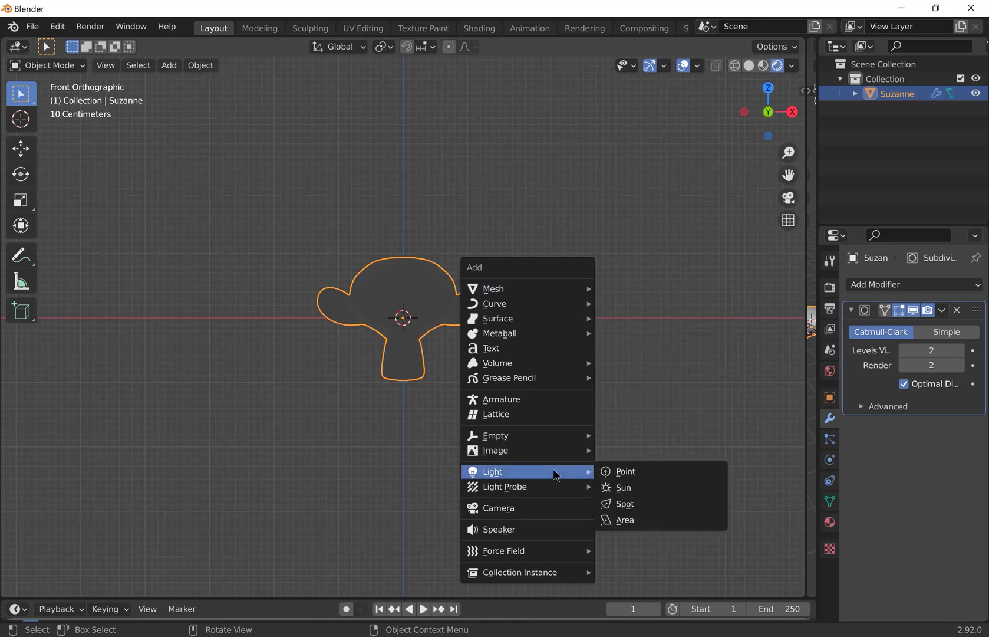
click(621, 471)
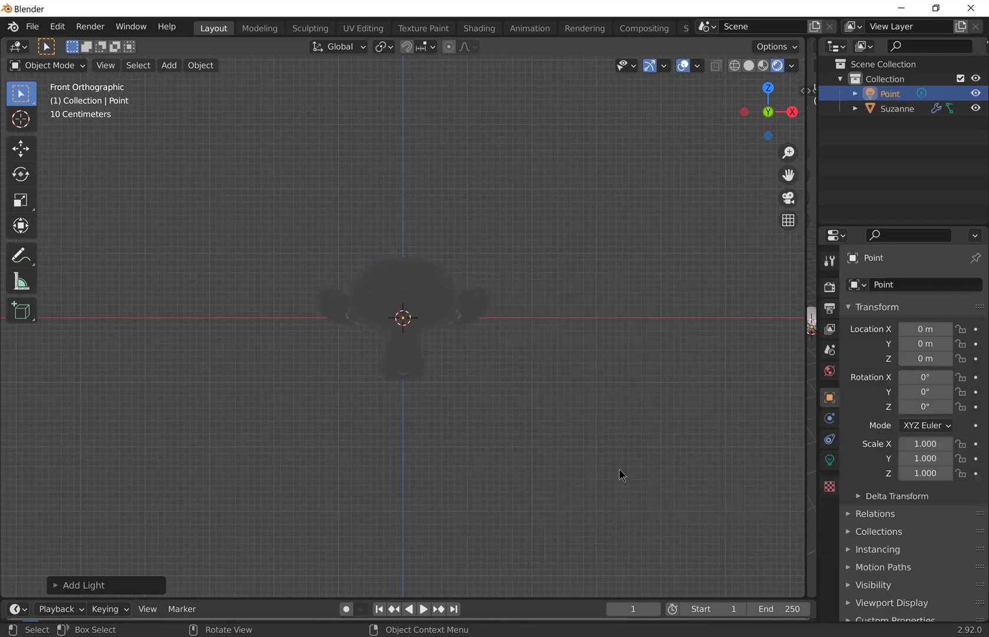
key(g)
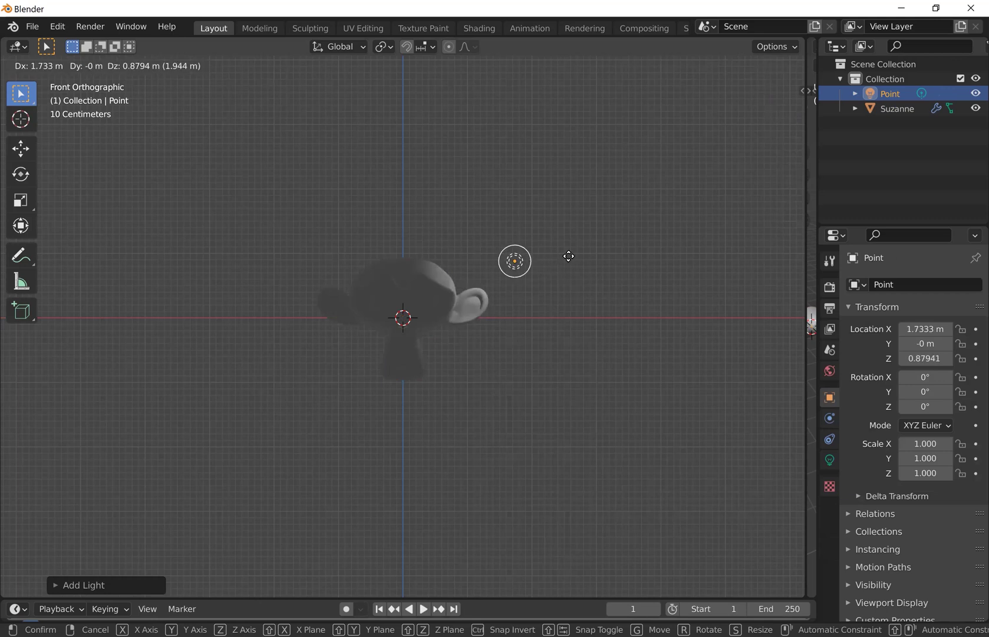
click(570, 242)
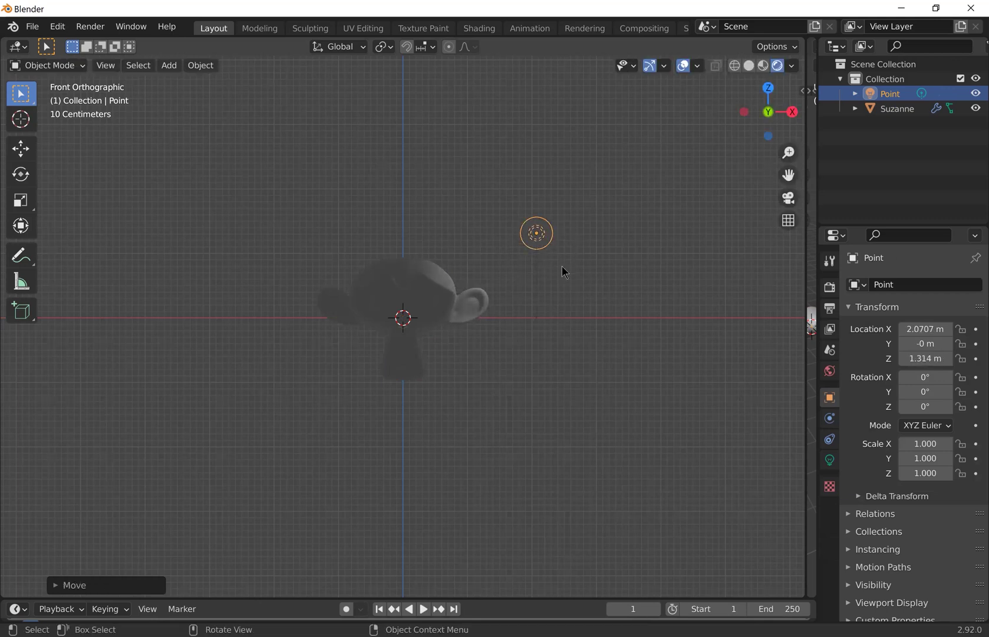
- Set the point light's Power to 50000 W
click(828, 463)
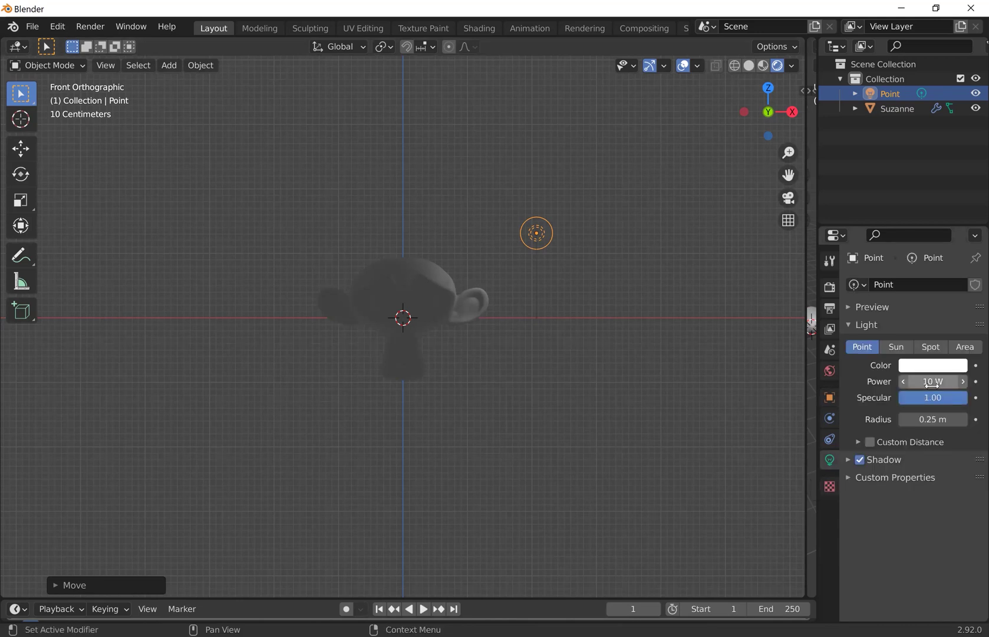
click(926, 381)
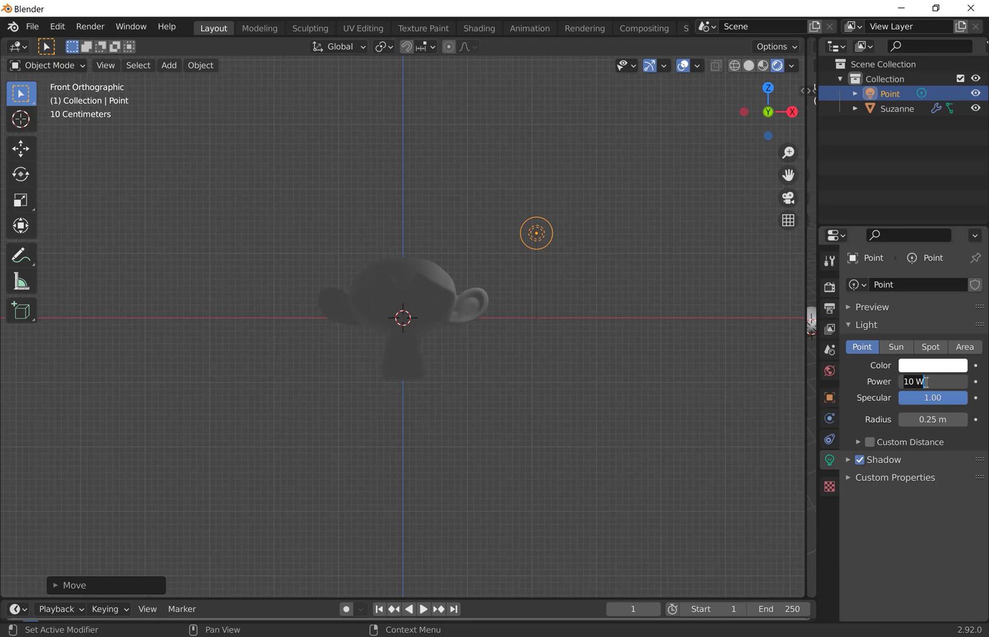
text(50000)
key(Return)
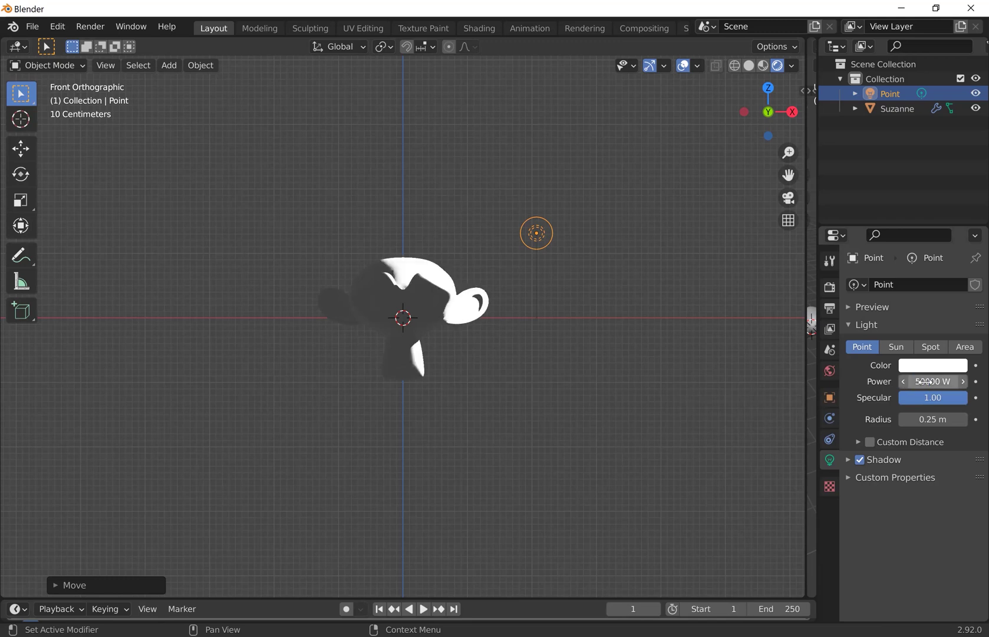
right_click(537, 241)
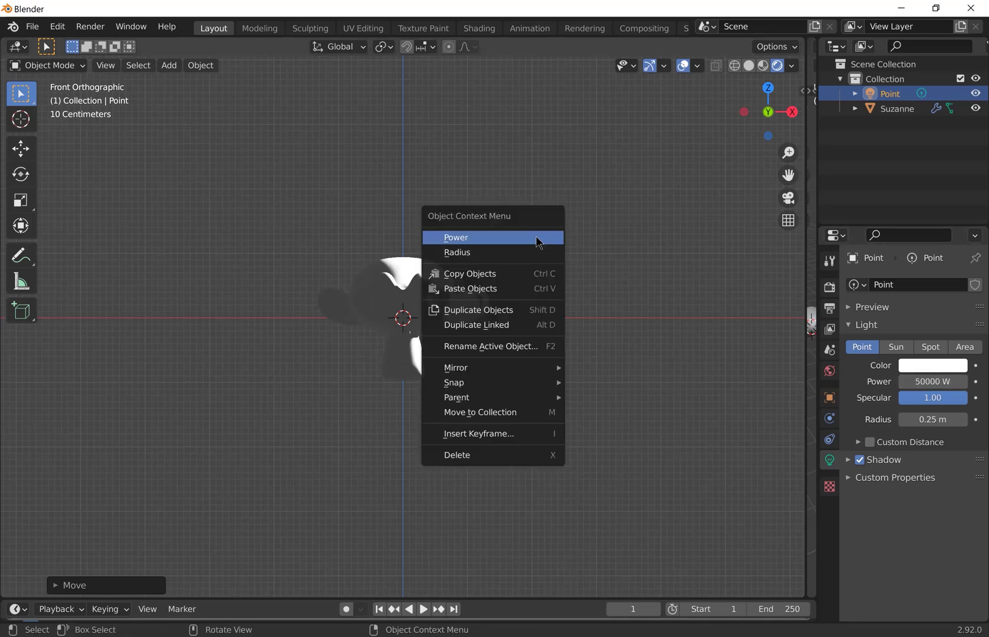
- Duplicate the light to the upper left and shift the copy about -4.3 m along Y
click(513, 306)
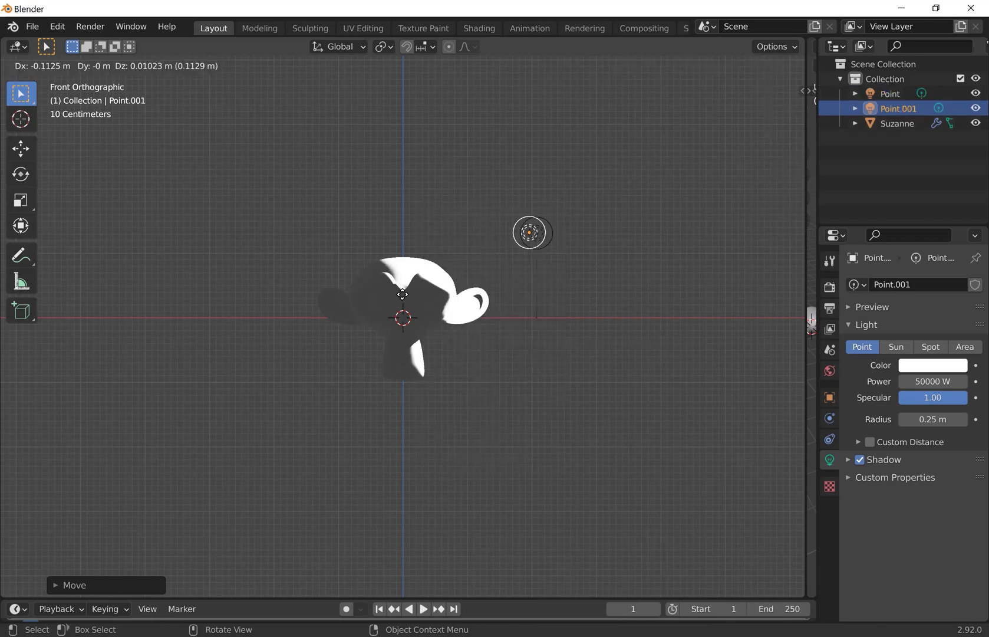
click(244, 280)
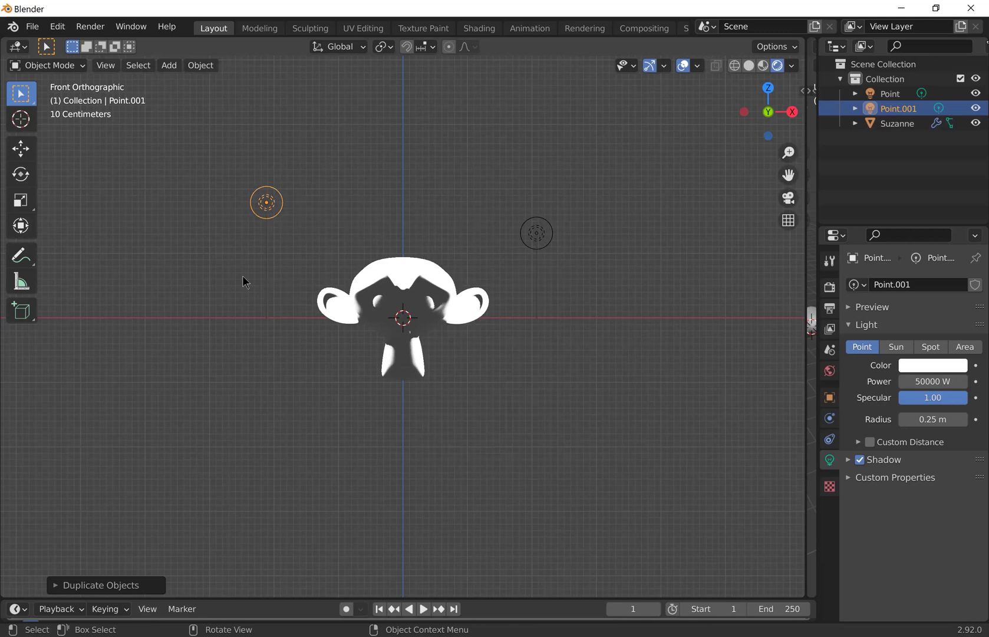
key(g)
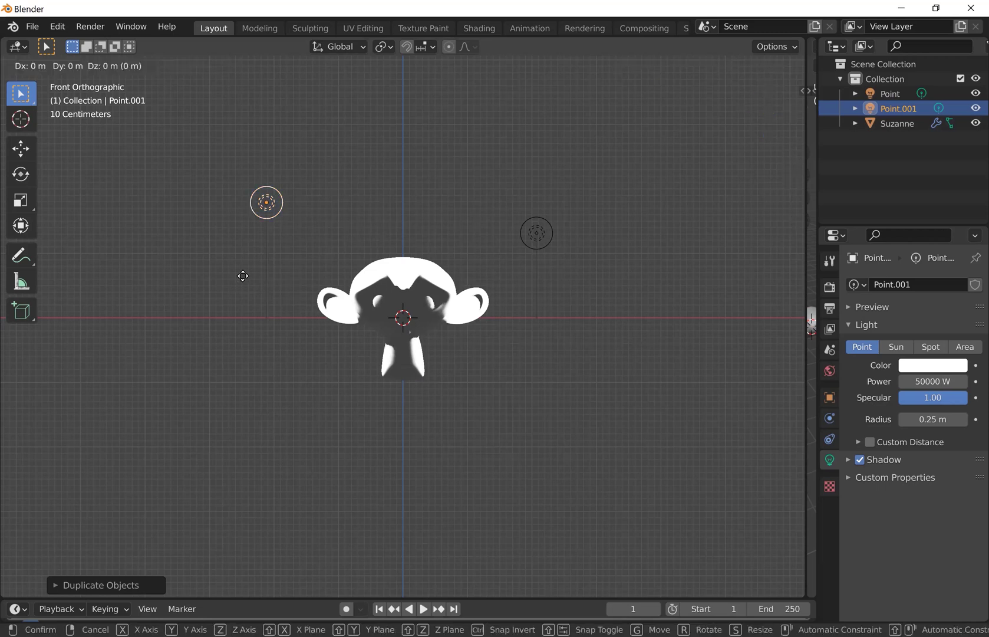
key(y)
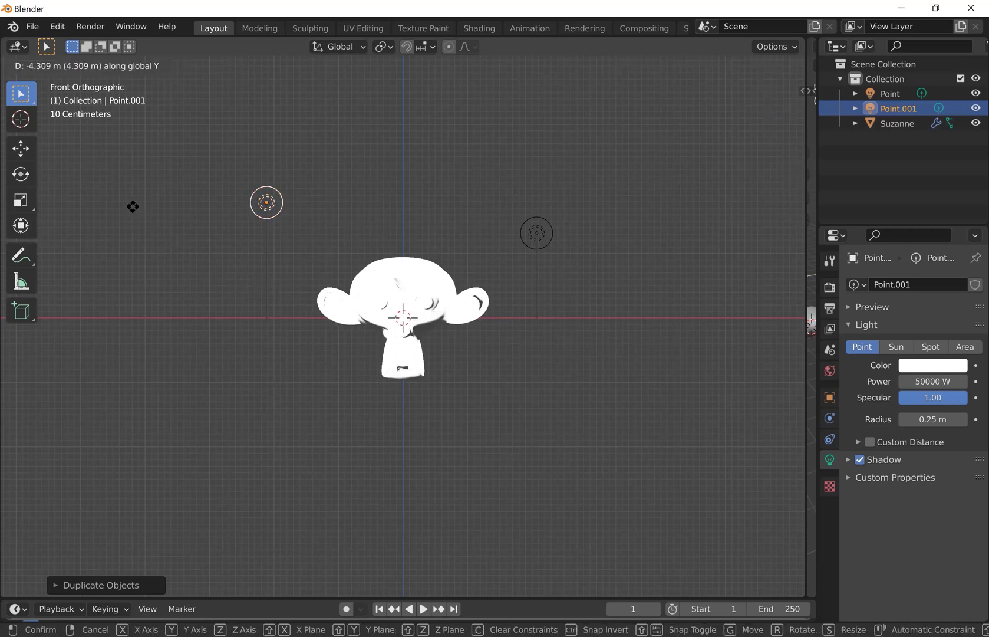
click(101, 191)
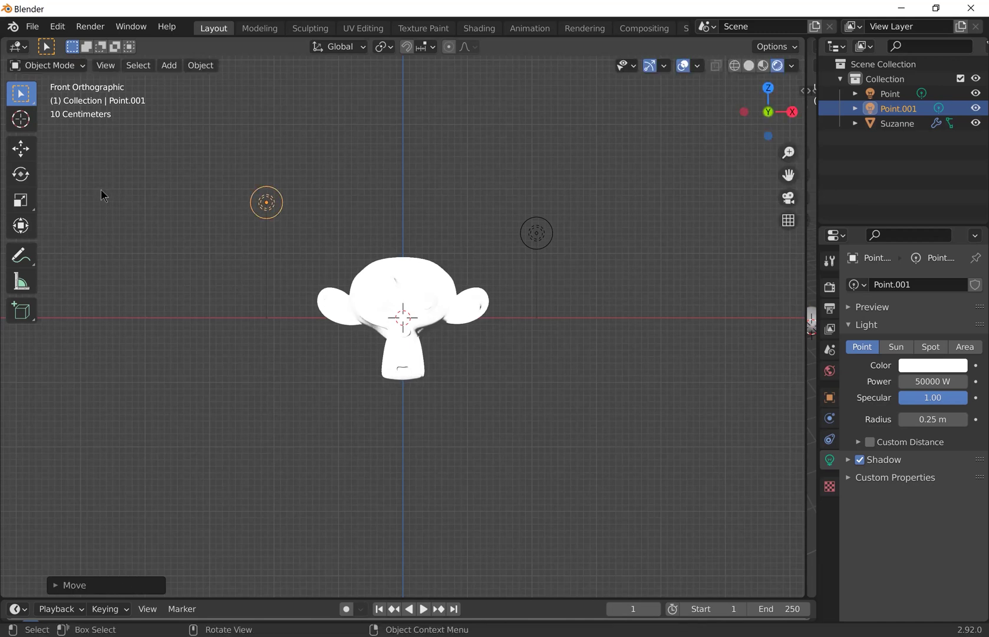
- Select Suzanne and create Material.001 for it, viewing its Principled BSDF surface options
click(413, 296)
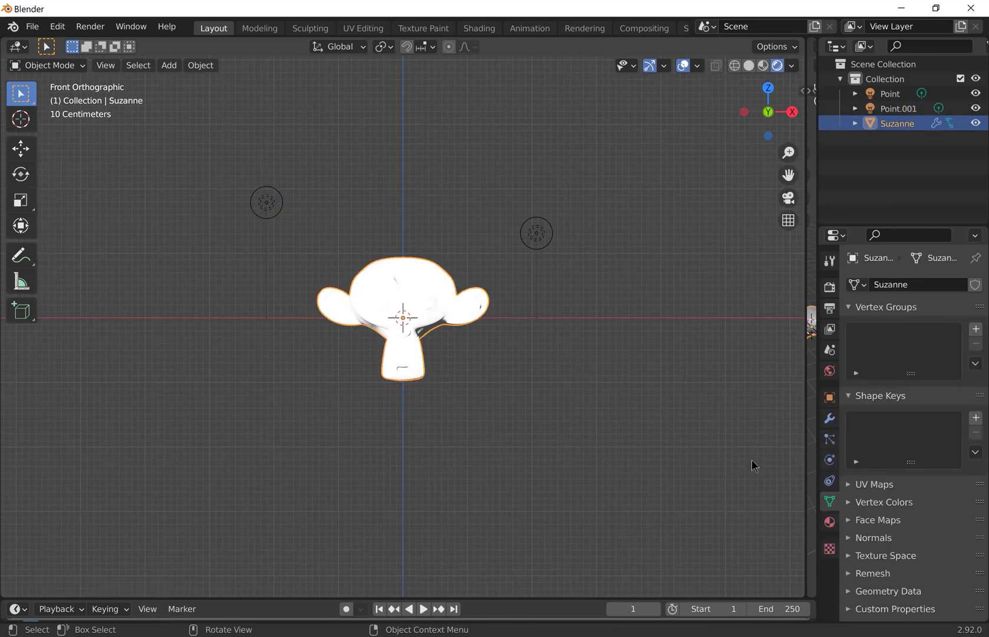
click(829, 523)
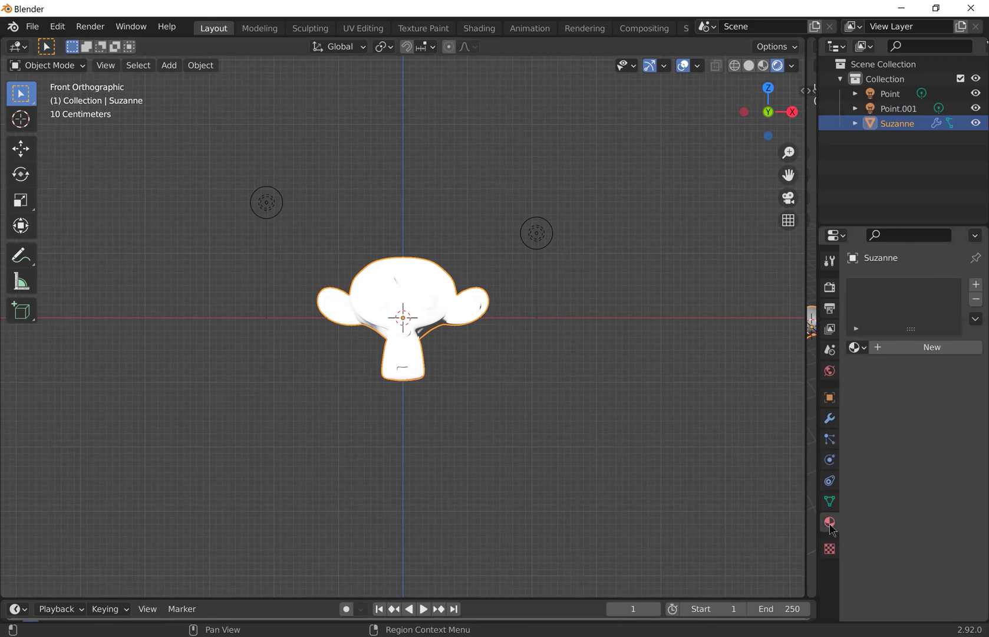
click(856, 348)
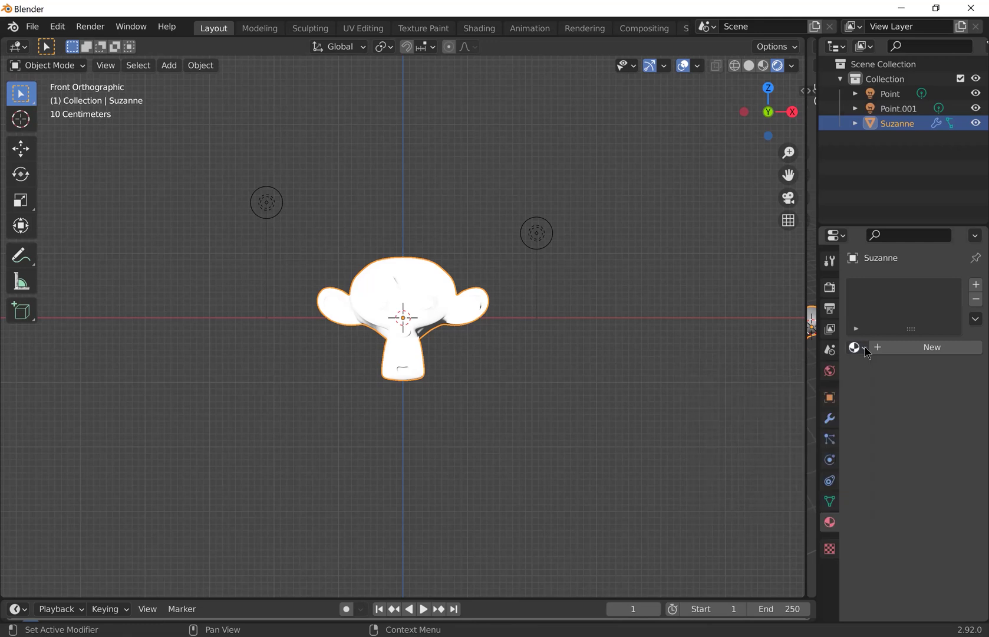
click(901, 349)
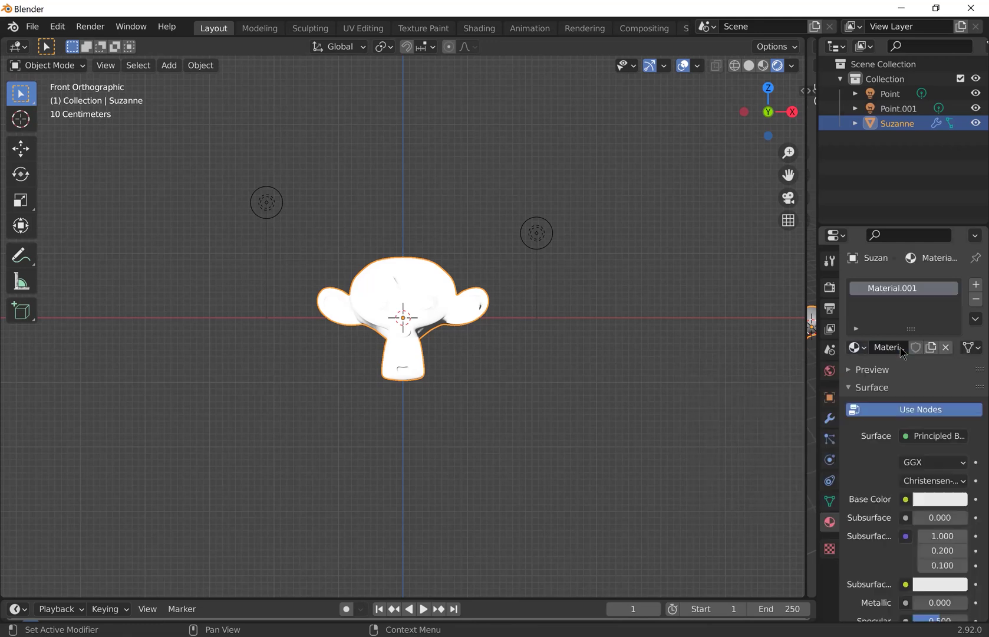
click(920, 436)
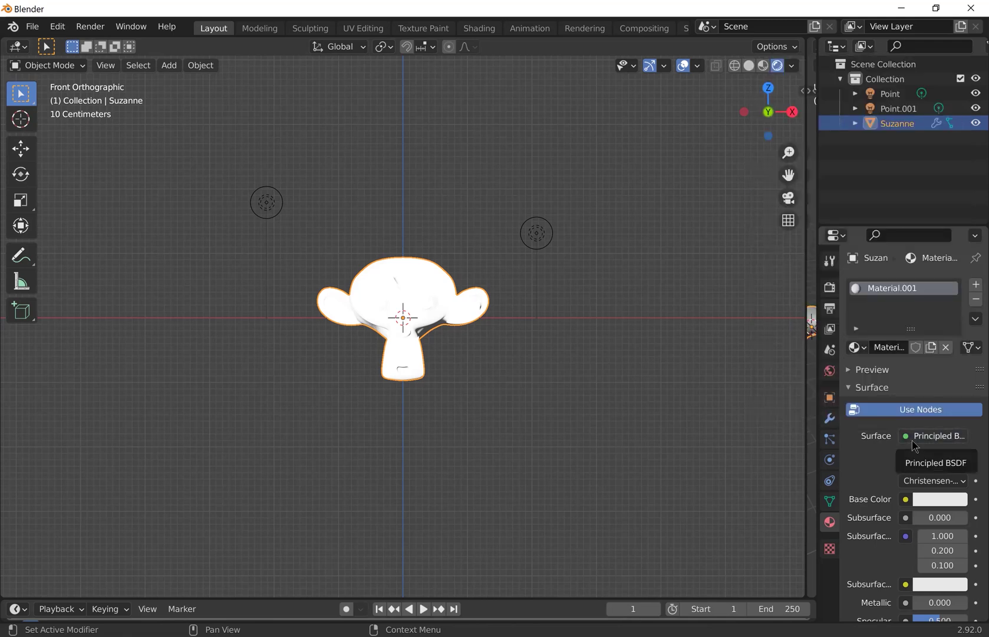
- Set the material's base colour to orange-gold (H 0.08, S 0.91)
scroll(881, 459, down, 3)
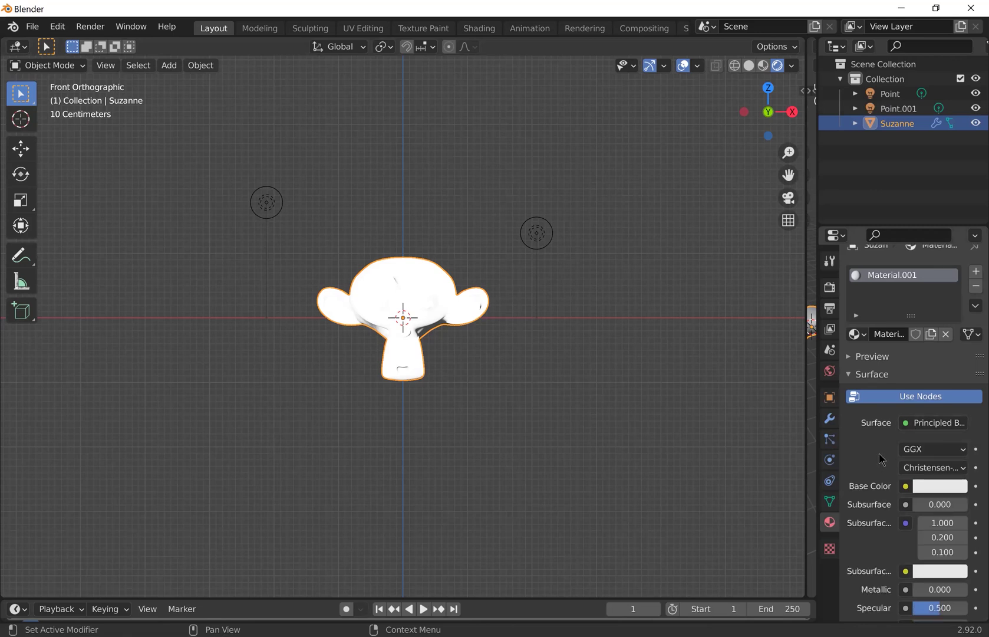
scroll(882, 451, down, 5)
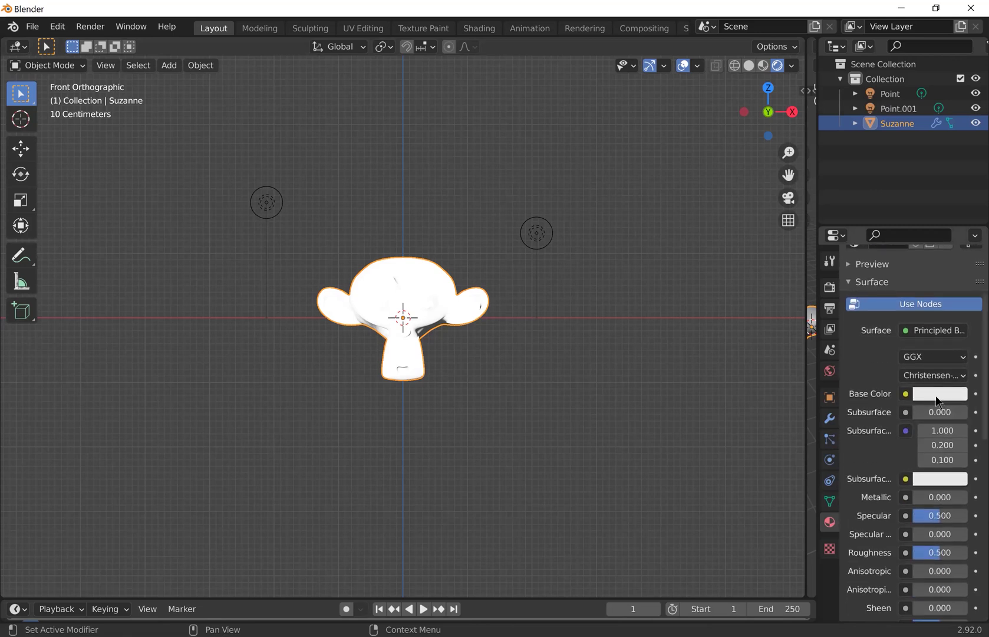
click(937, 395)
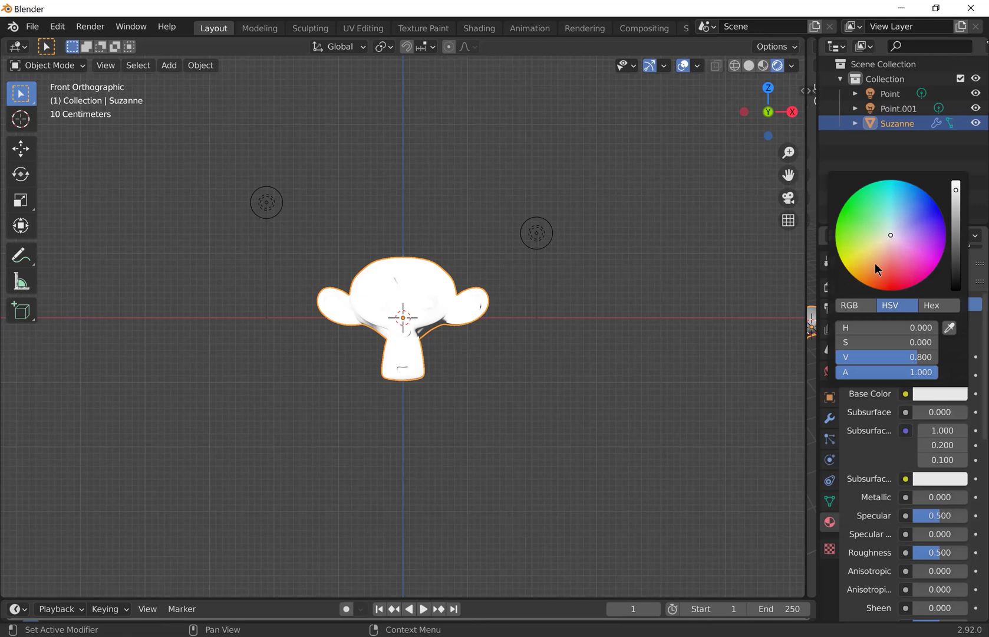
drag(873, 264, 868, 264)
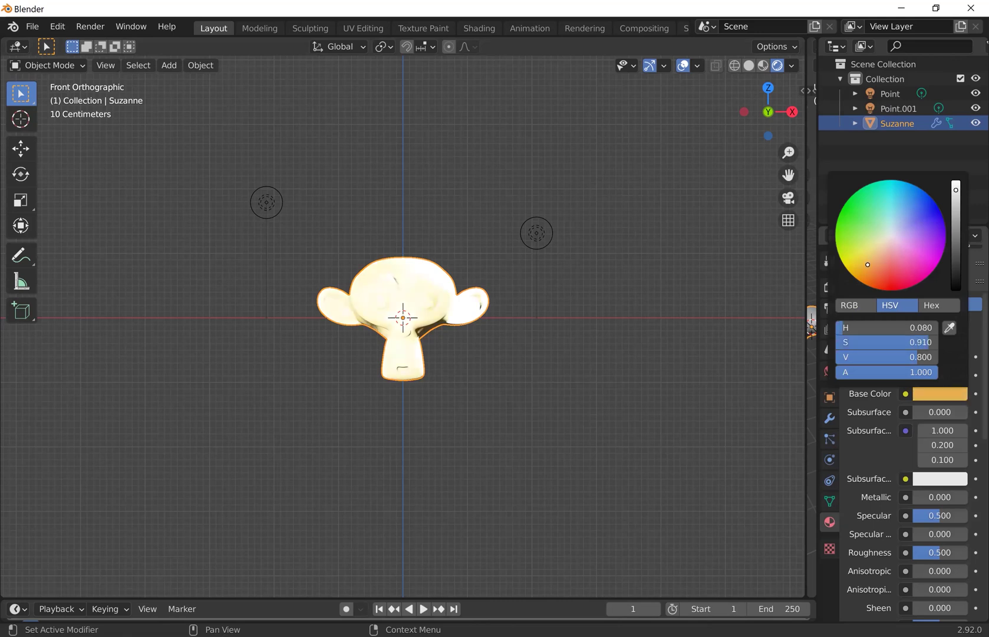
- Set Metallic to 1.000 and Roughness to 0.200
click(933, 500)
text(1)
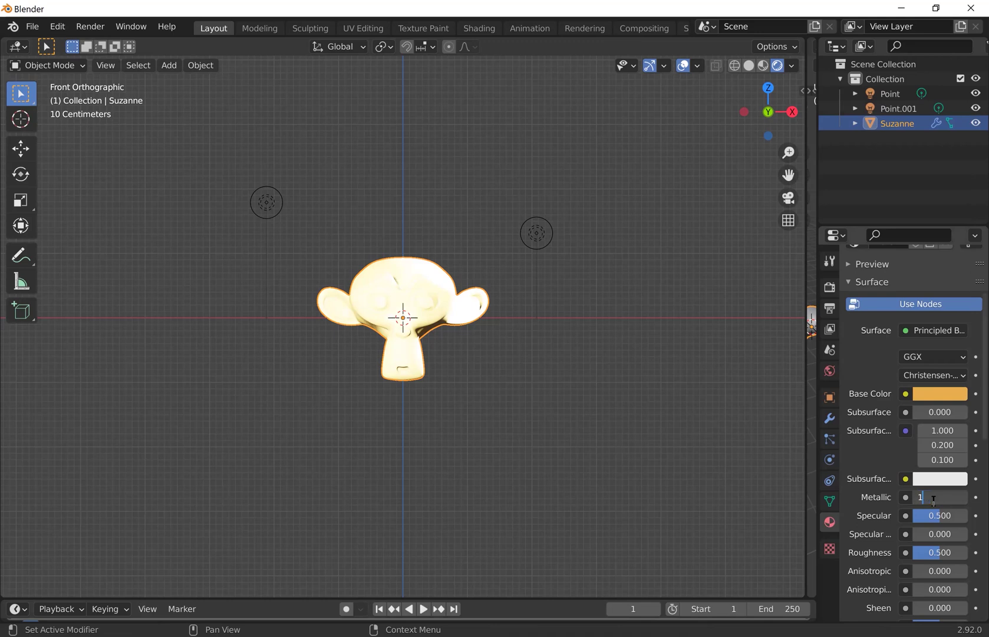
key(Return)
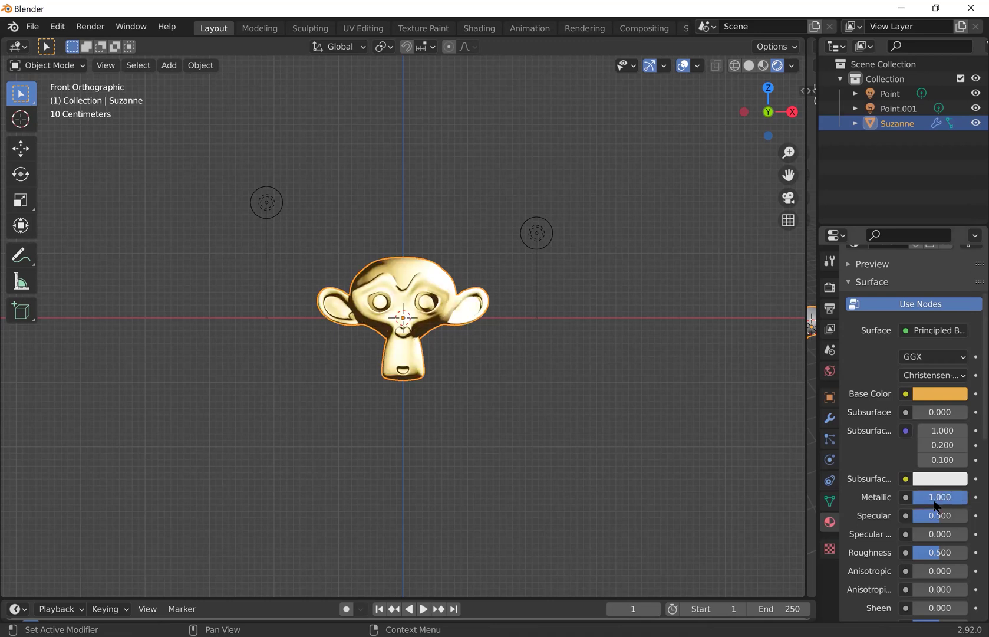
click(946, 552)
text(0.2)
key(Return)
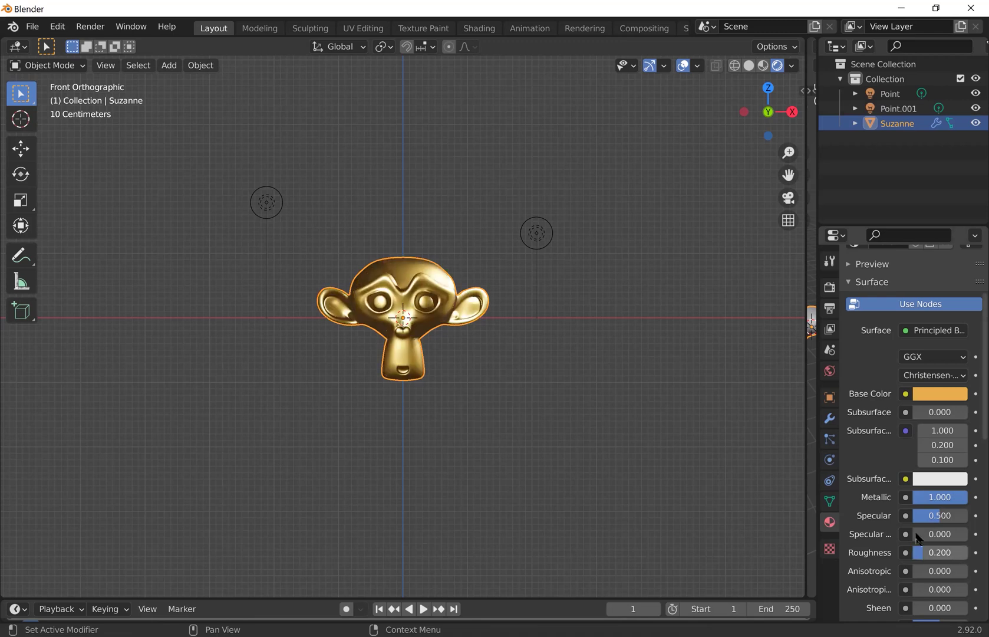
scroll(891, 519, down, 4)
scroll(891, 519, down, 1)
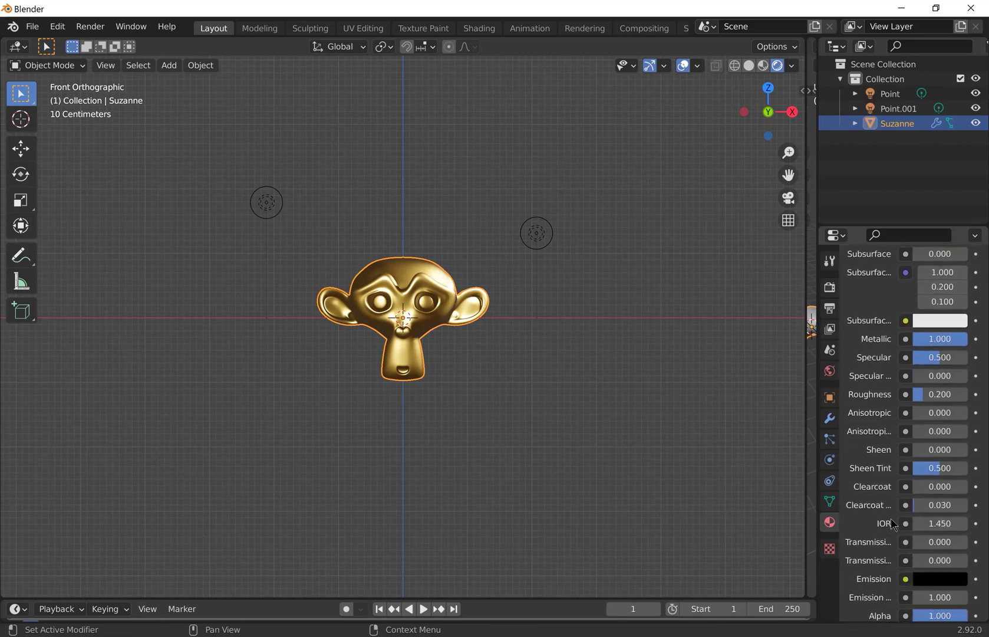
scroll(893, 522, down, 1)
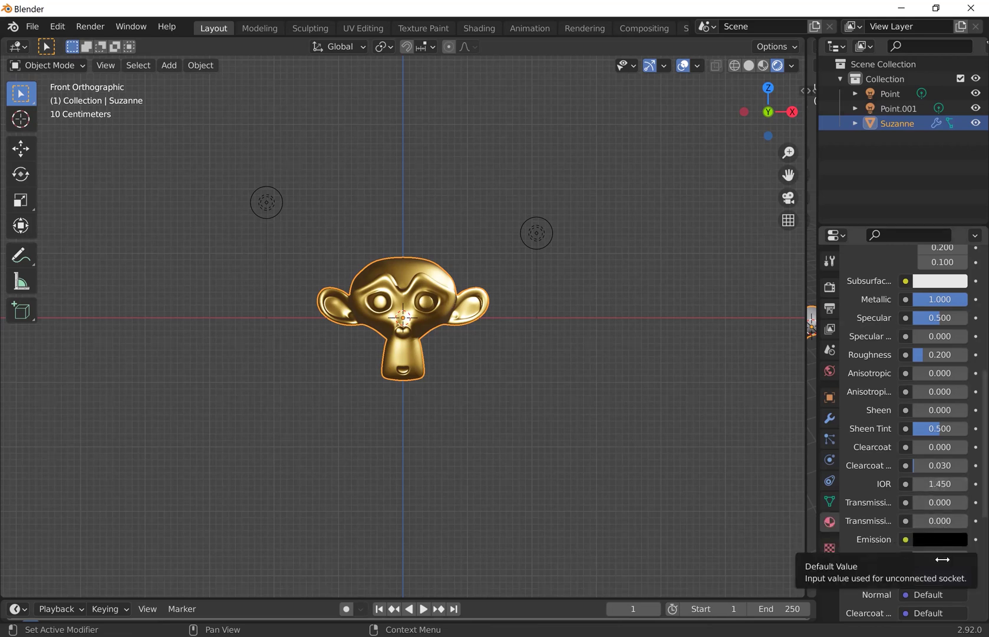
scroll(854, 463, up, 3)
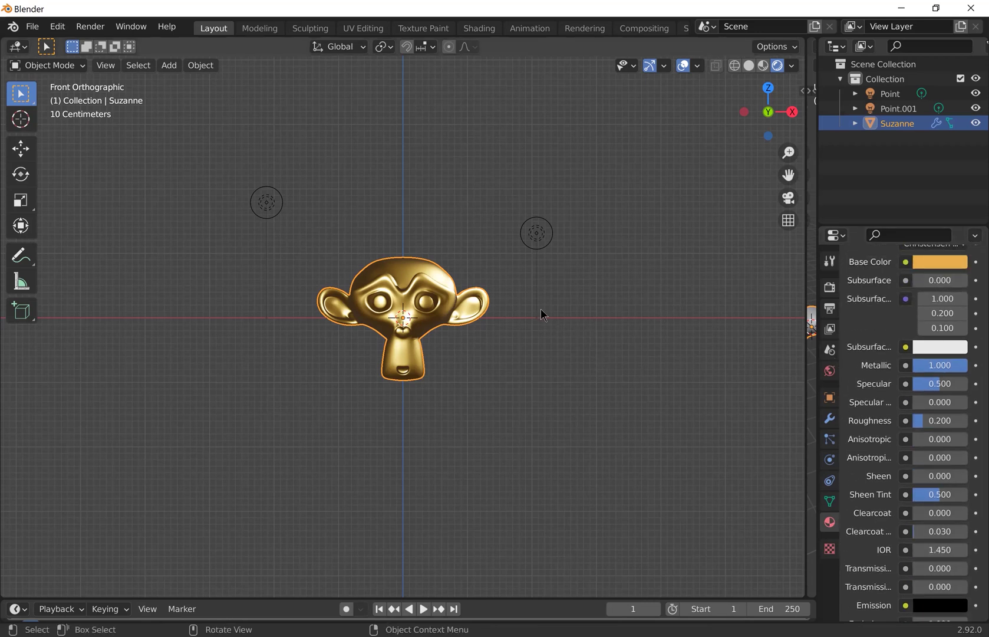
- Drag the World colour down to near-black, then deselect Suzanne
click(829, 370)
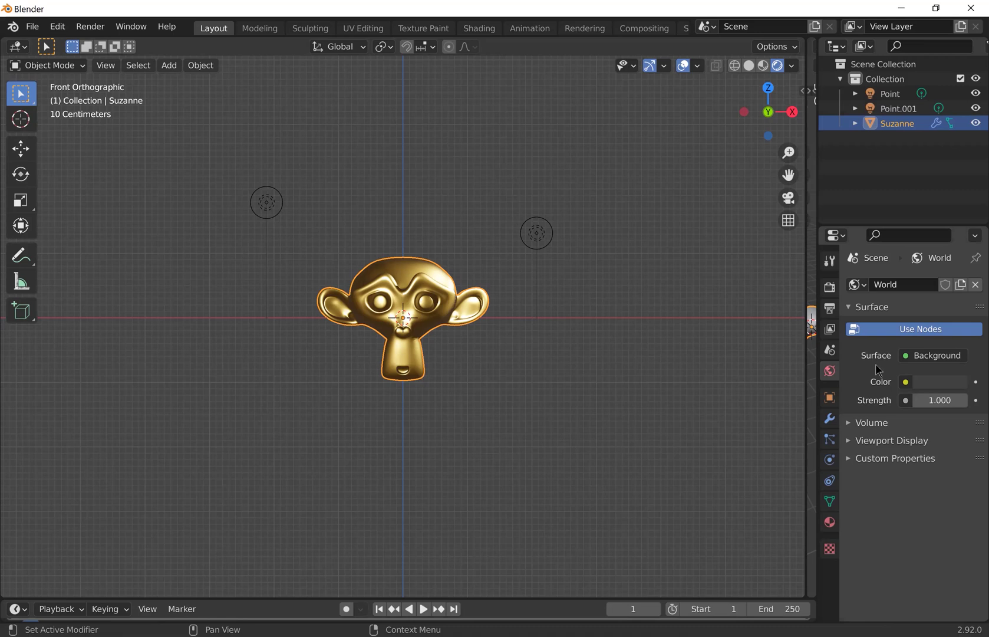
click(933, 384)
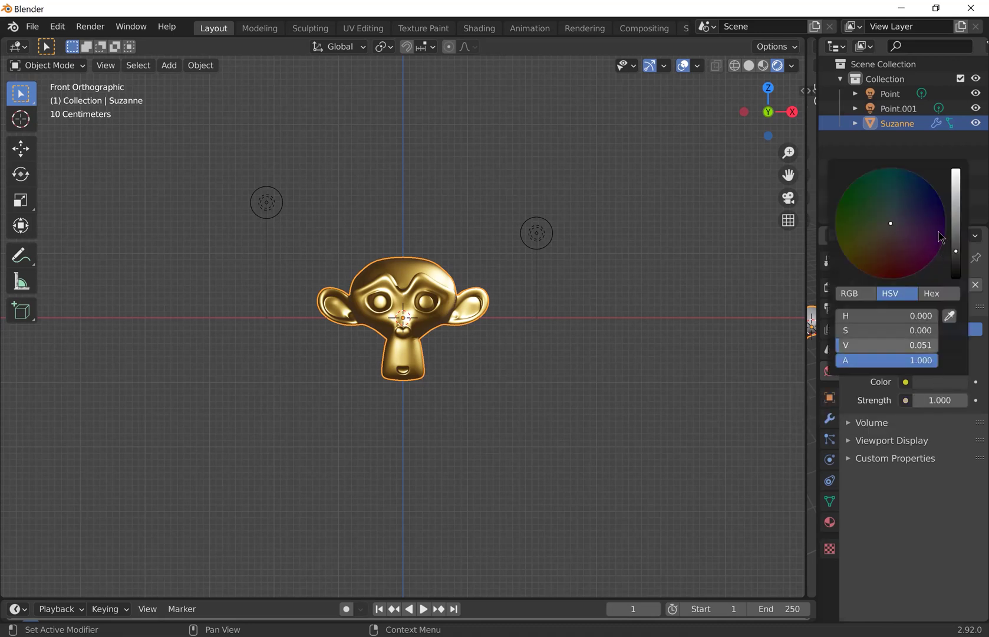
drag(957, 228, 956, 277)
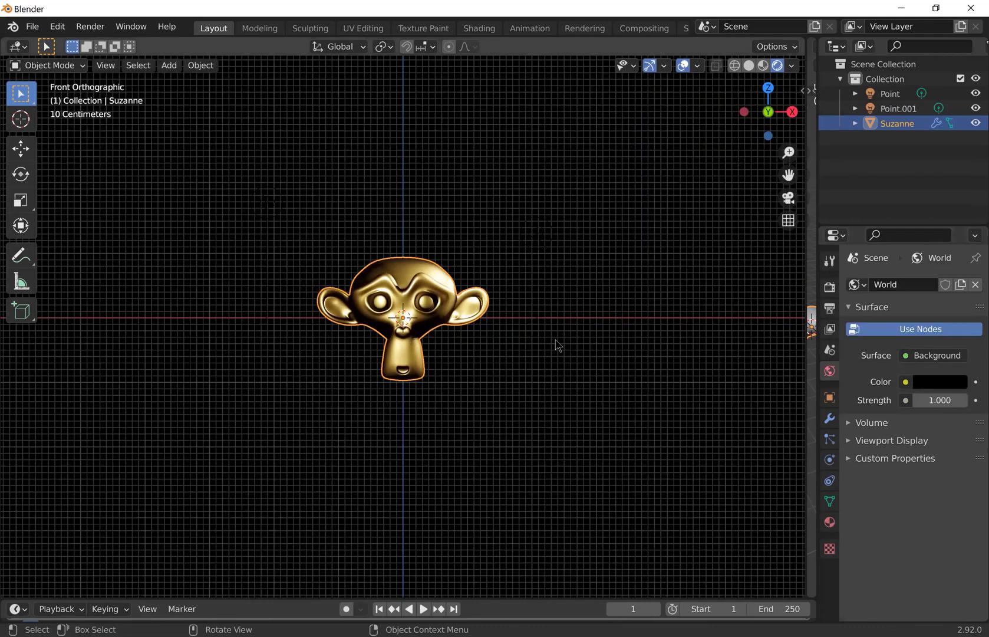
click(585, 341)
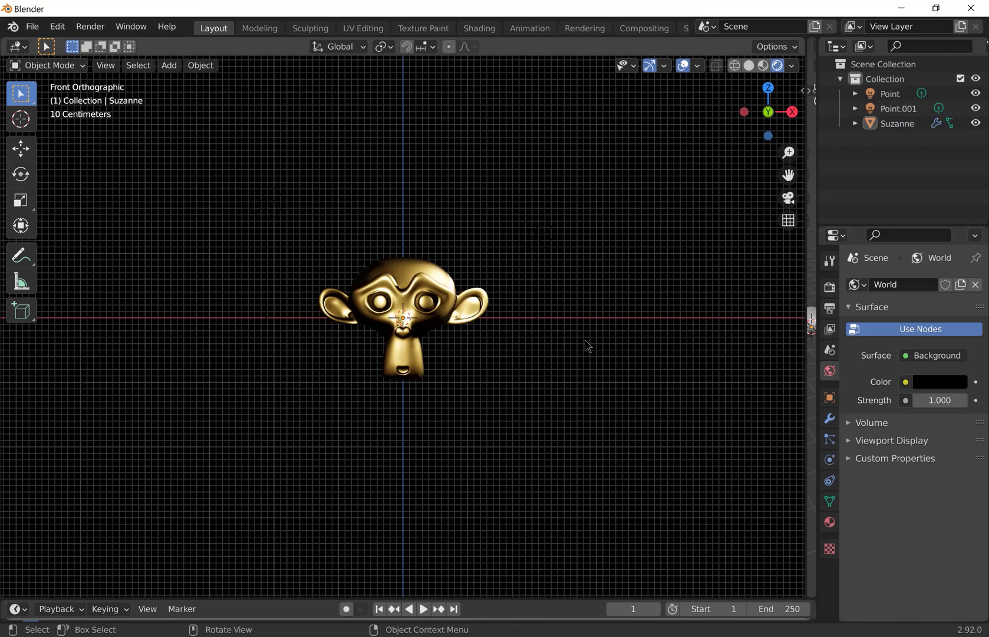
- Add a camera, move it left of Suzanne, and align it to the current front view
key(shift+a)
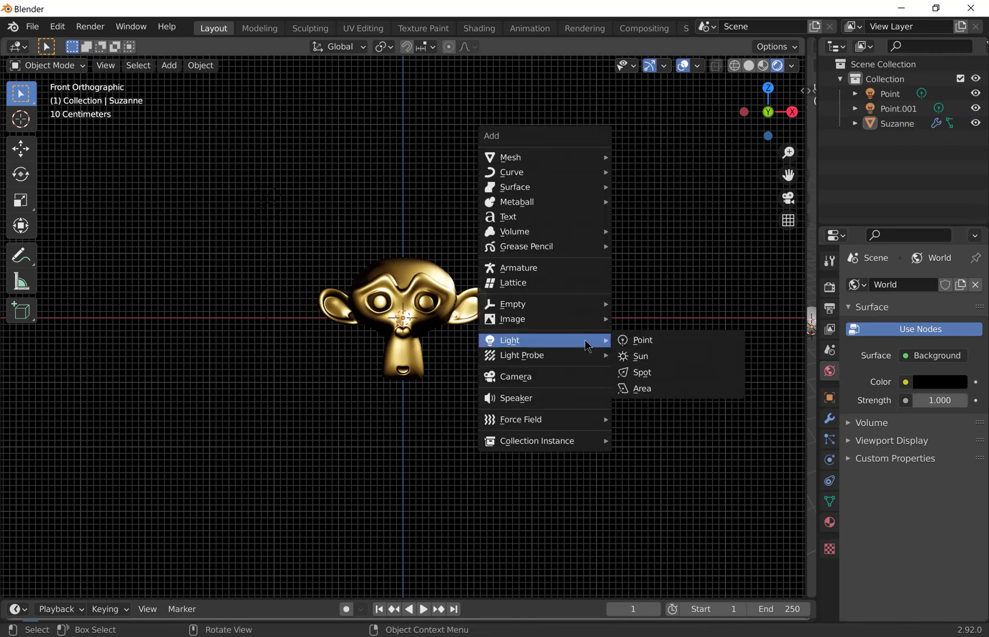
click(578, 378)
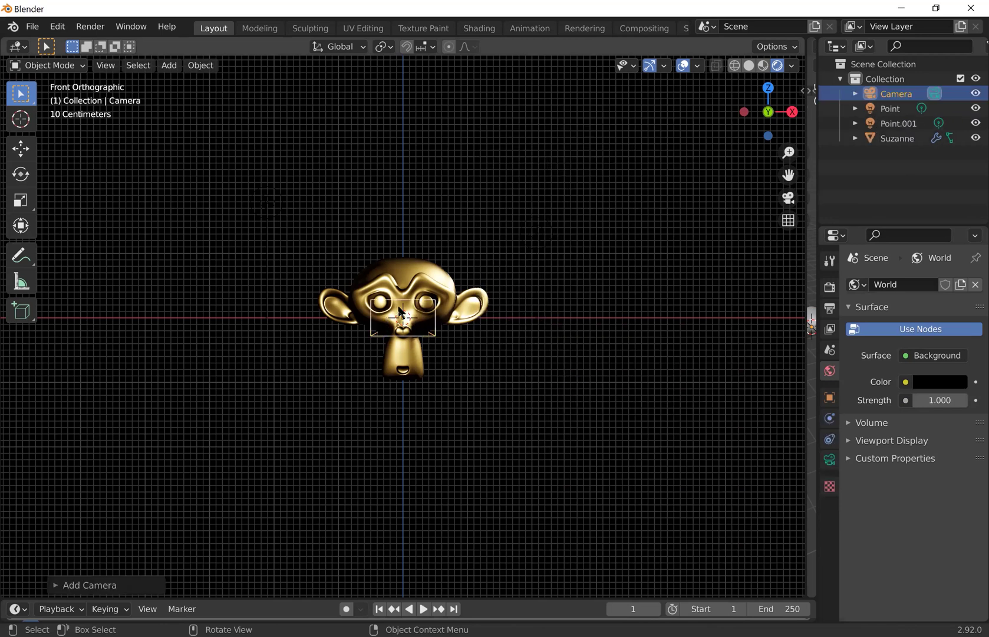
key(g)
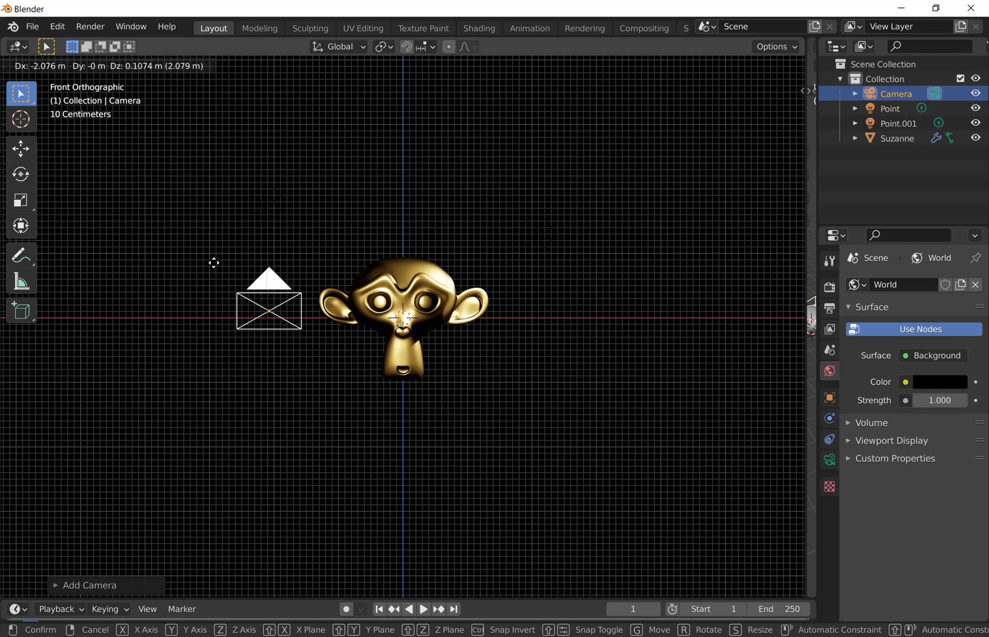
click(241, 271)
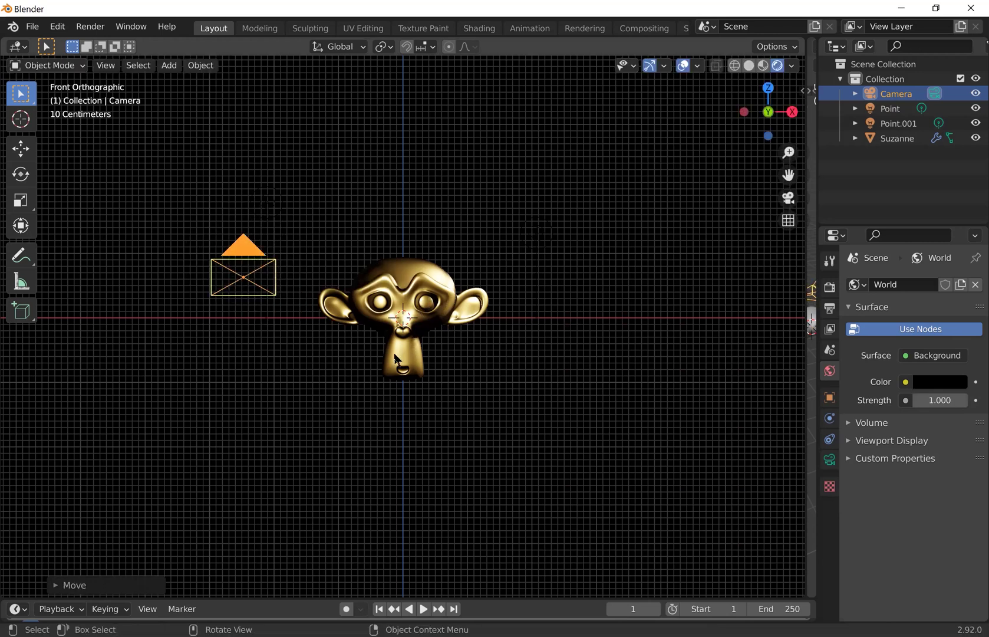
click(109, 66)
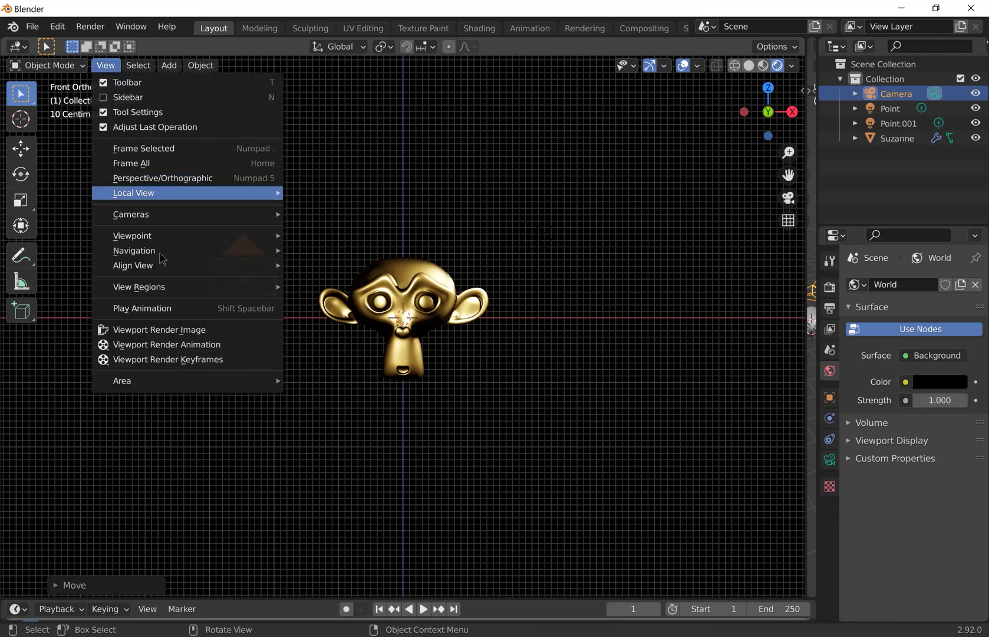
mouse_move(164, 272)
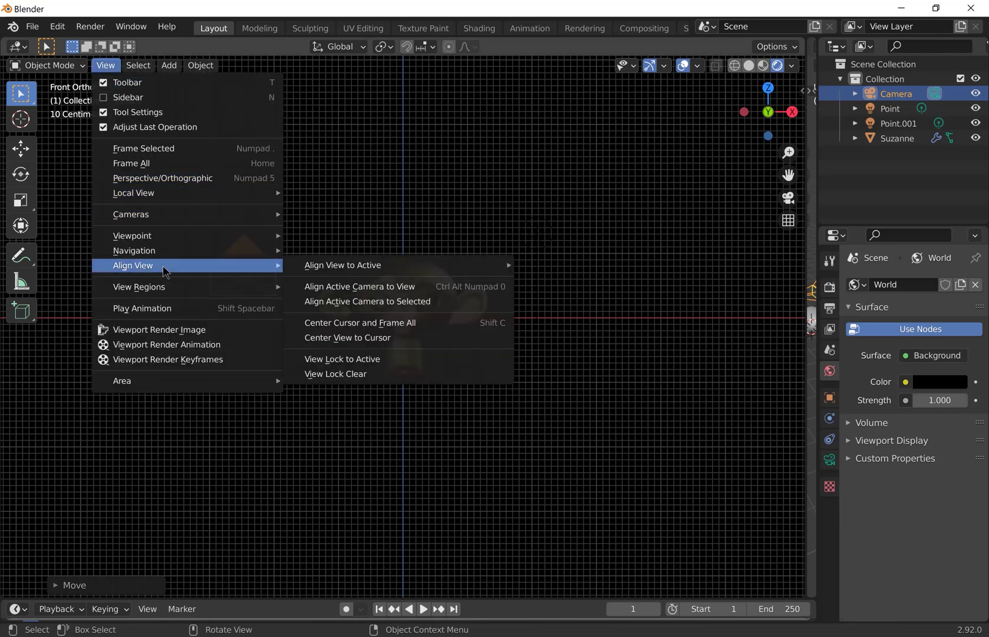
click(362, 295)
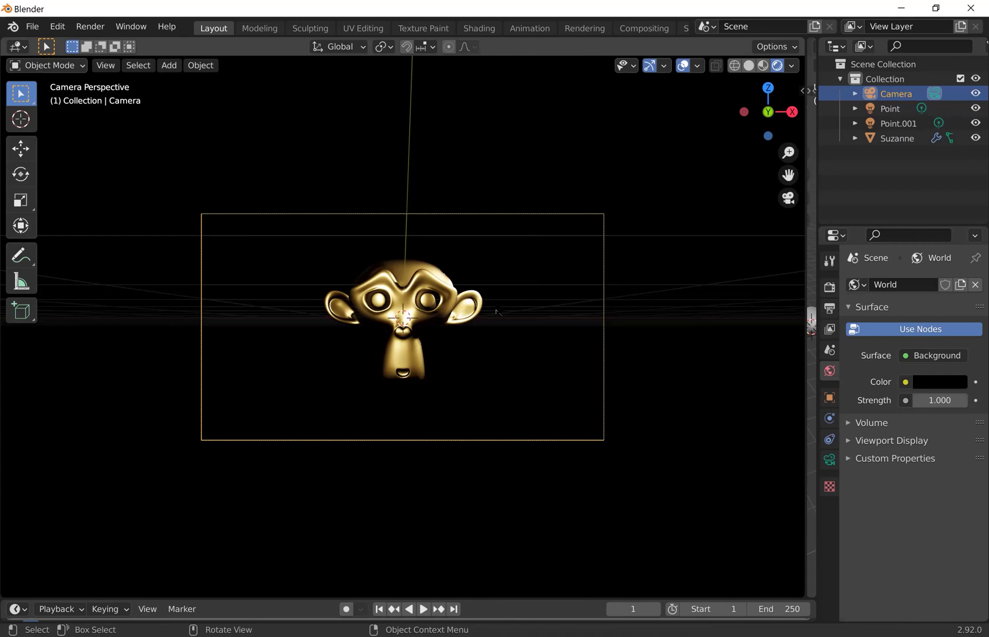
- Try camera focal lengths of 30 mm and 80 mm, then set it back to 50 mm
click(829, 460)
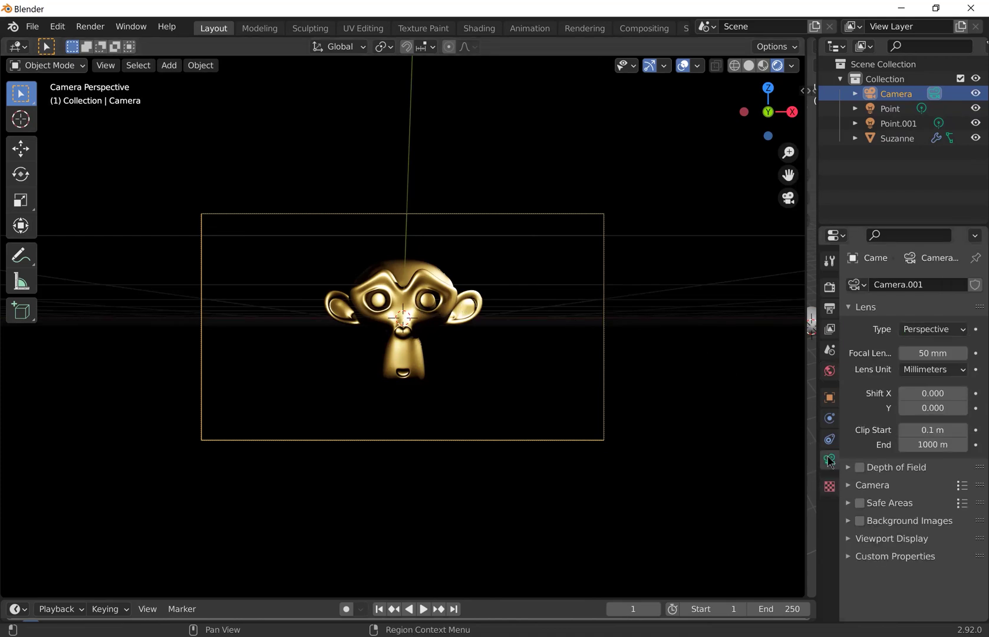
click(929, 354)
text(30)
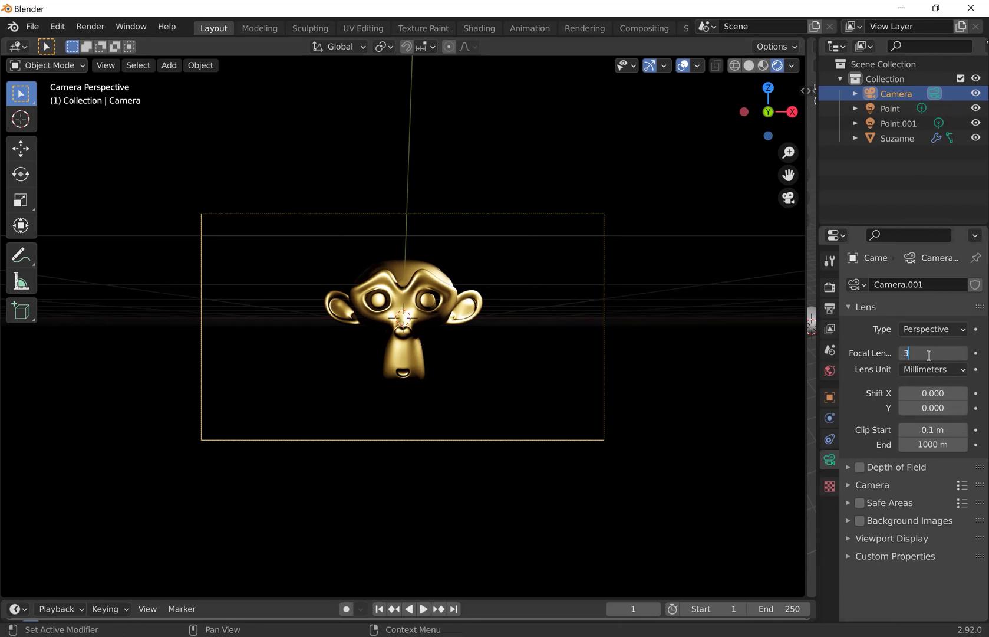
key(Return)
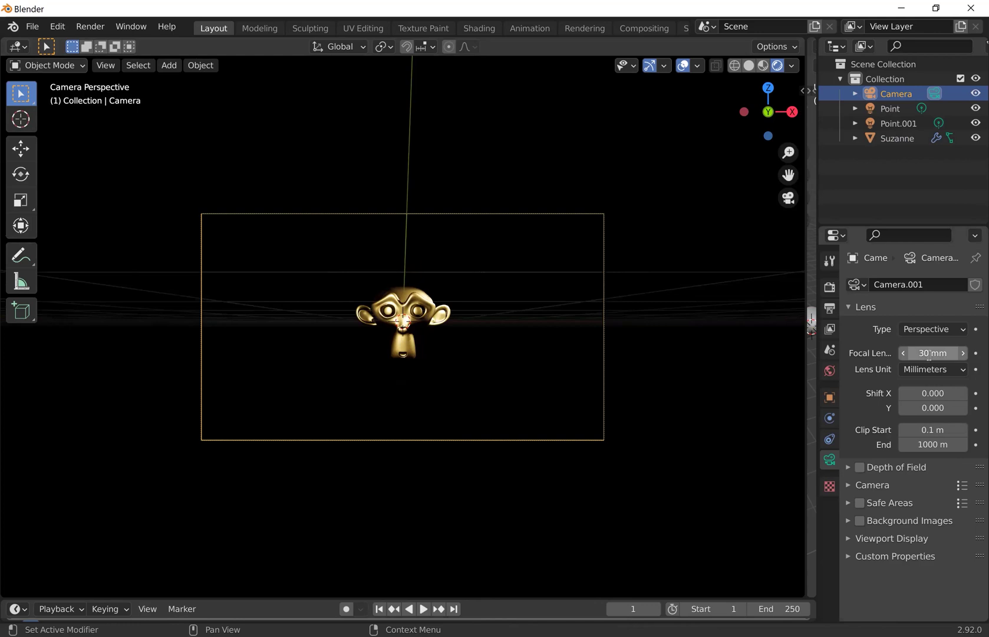
click(929, 353)
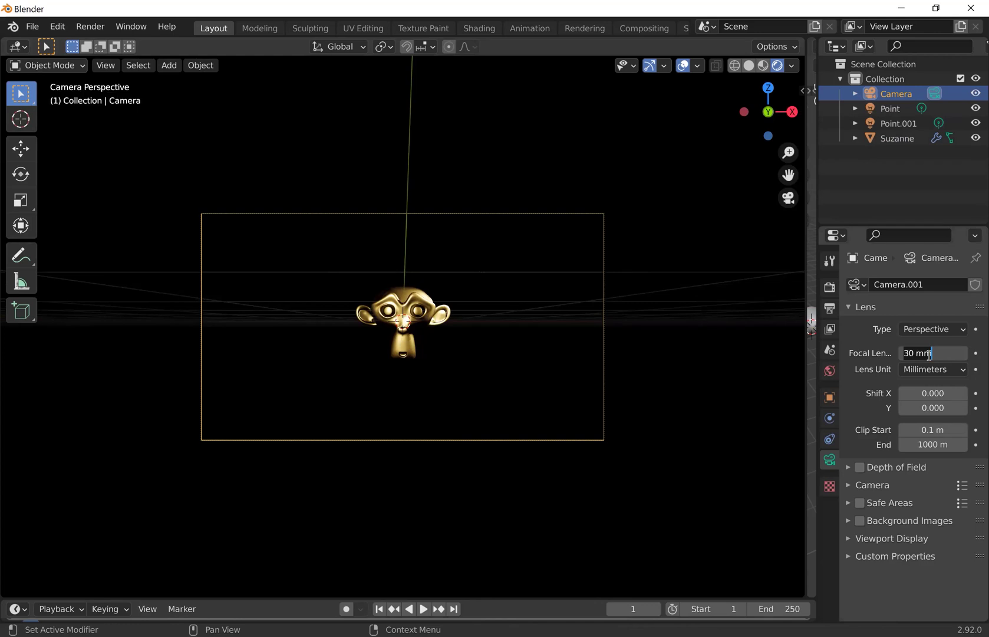
text(80)
key(Return)
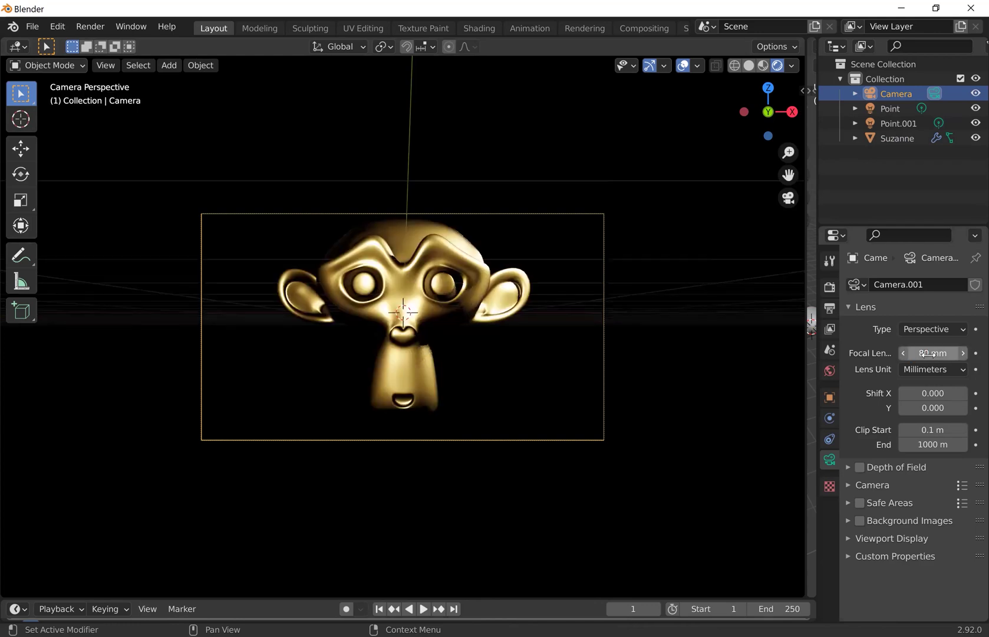
click(929, 353)
text(50)
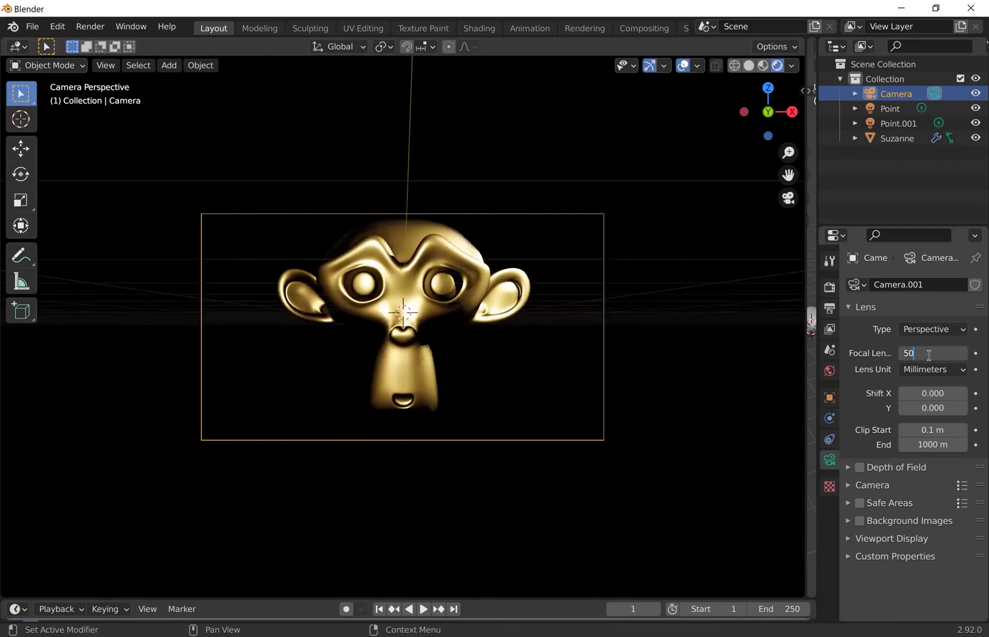
key(Return)
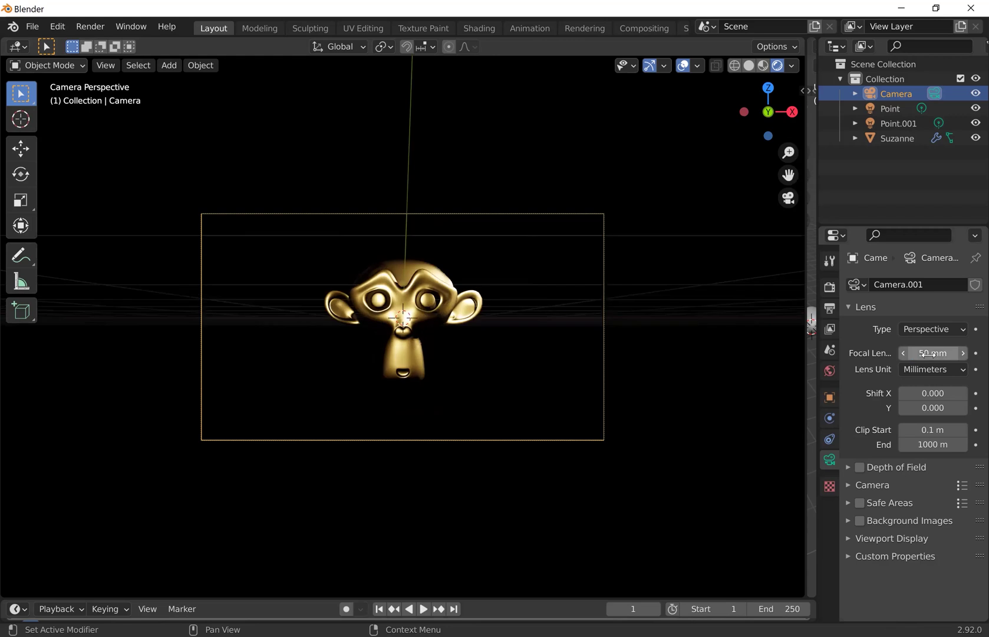
- Move Suzanne slightly with G to centre her in the camera frame, then deselect her
click(435, 303)
key(g)
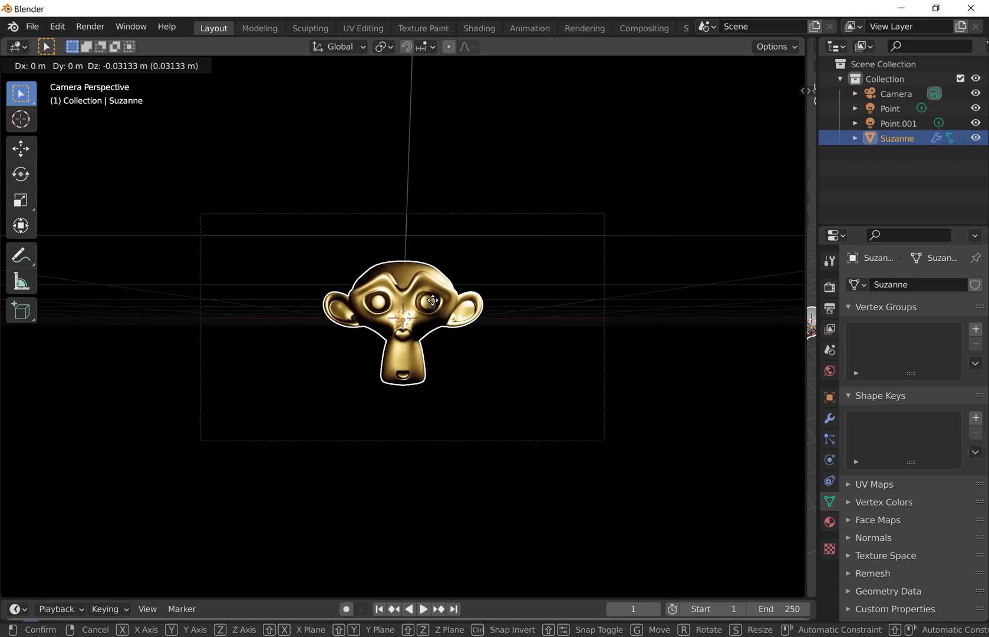
click(433, 300)
click(528, 295)
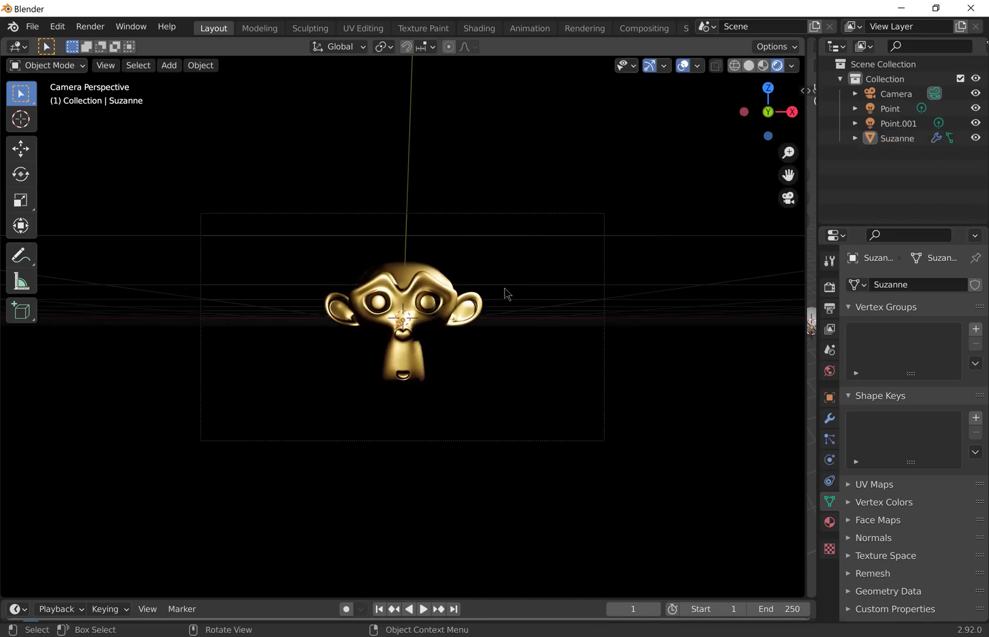
- Bring up the Render menu to get to the Render Image command
click(107, 27)
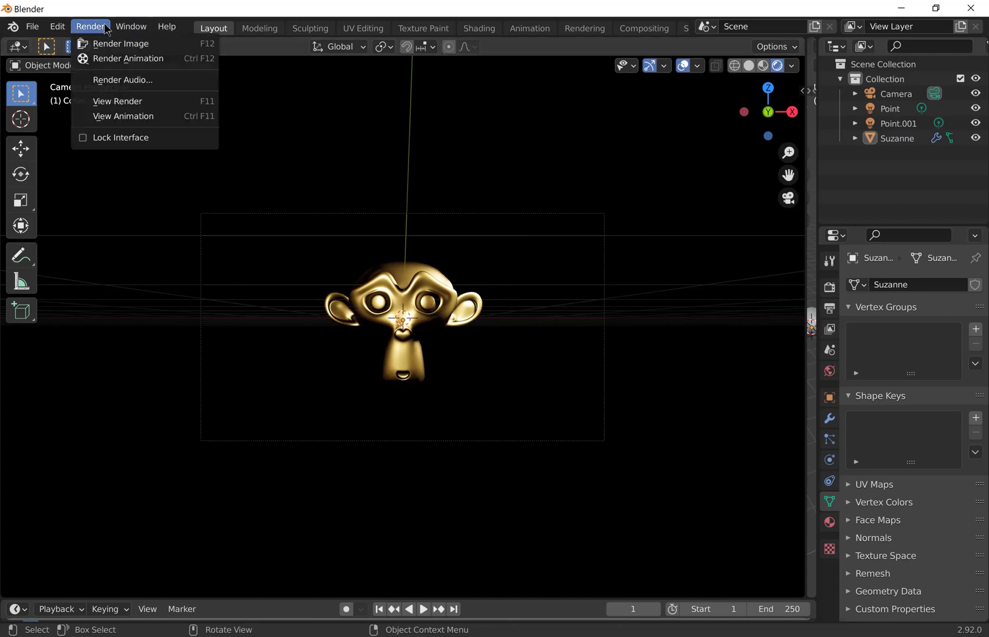
click(131, 26)
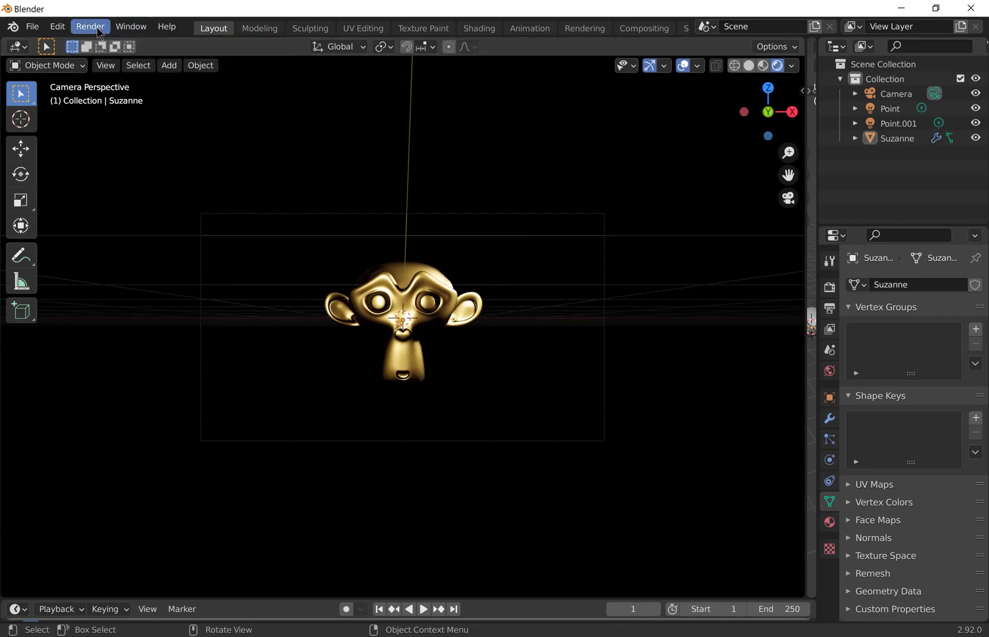
click(98, 29)
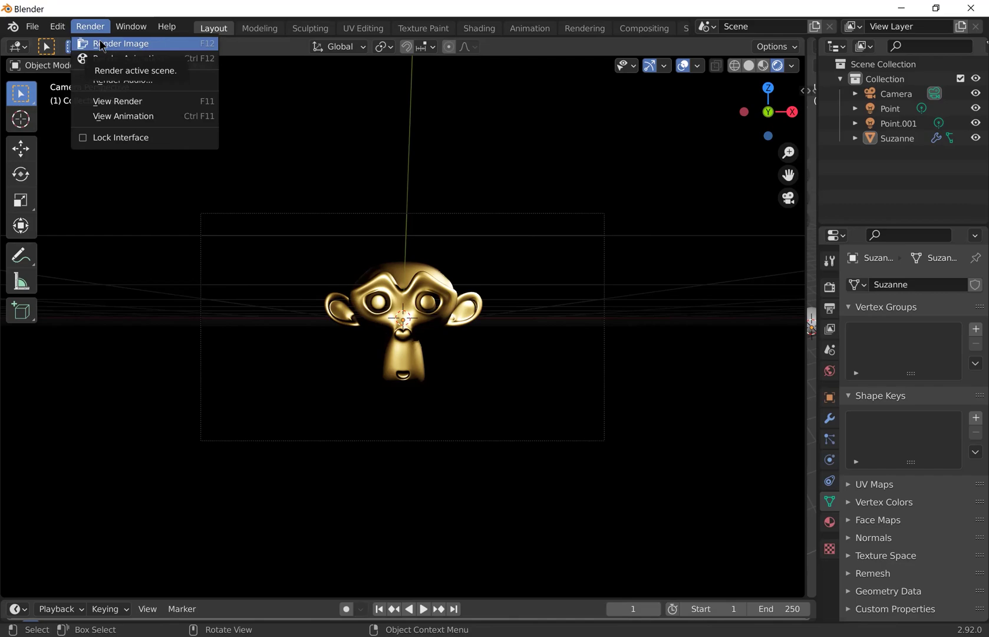